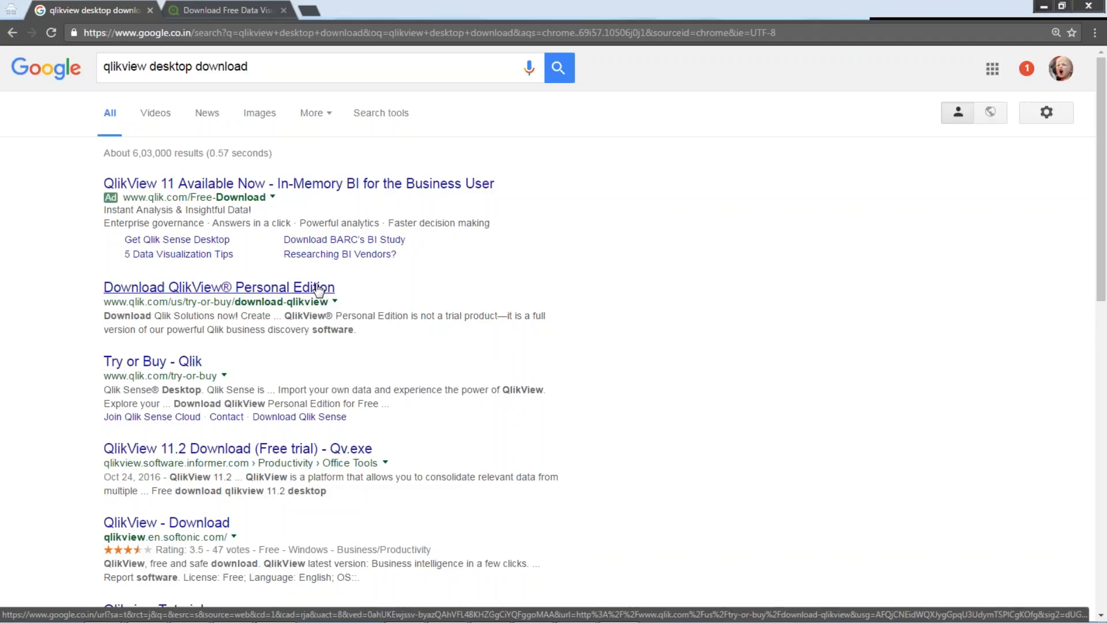
Switch to the Download QlikView Personal Edition page and look through its registration form.
left_click(225, 9)
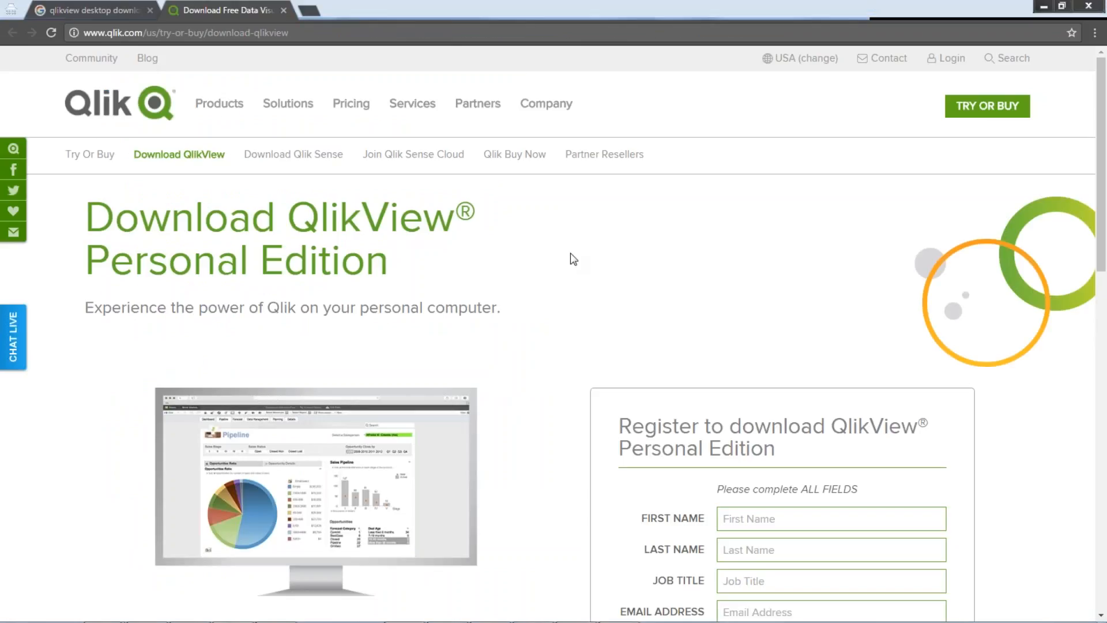
scroll(571, 254, "down", 3)
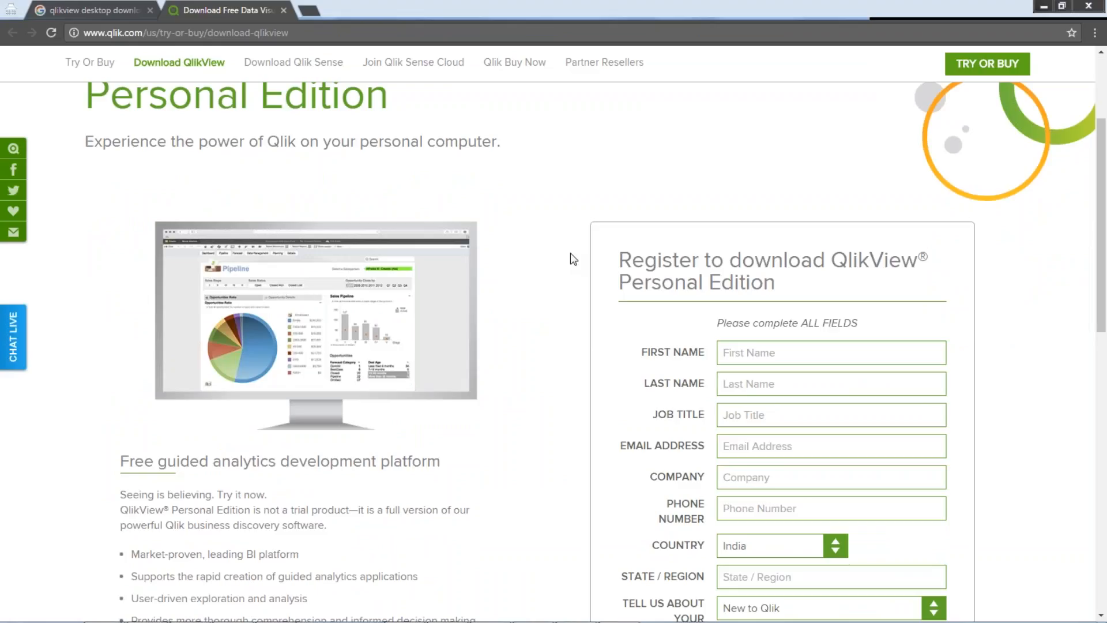
scroll(570, 253, "down", 2)
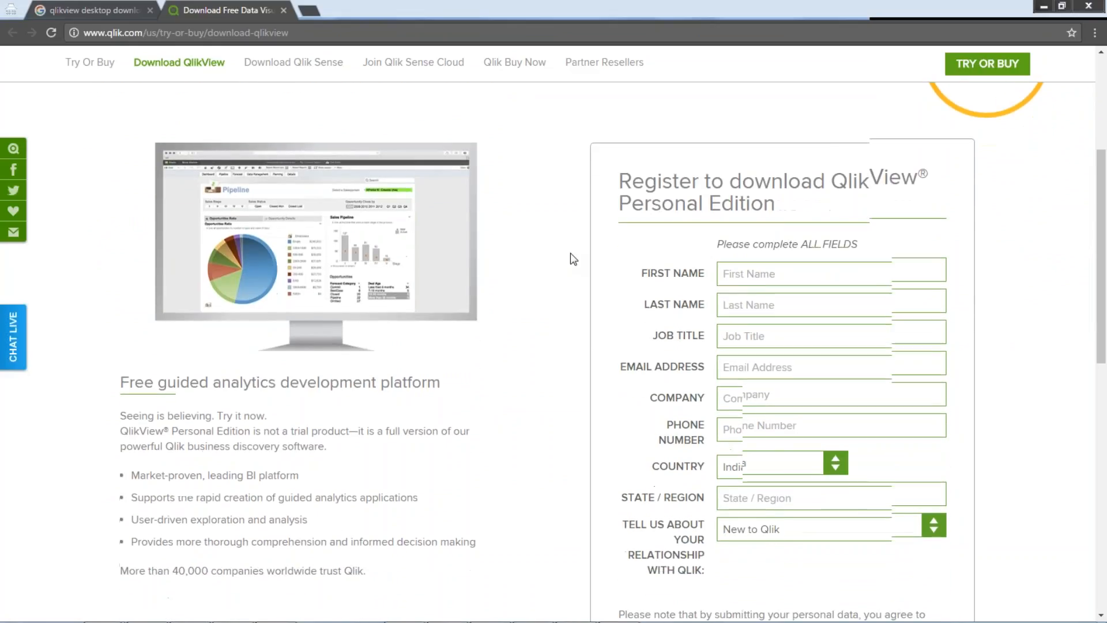
scroll(570, 254, "down", 1)
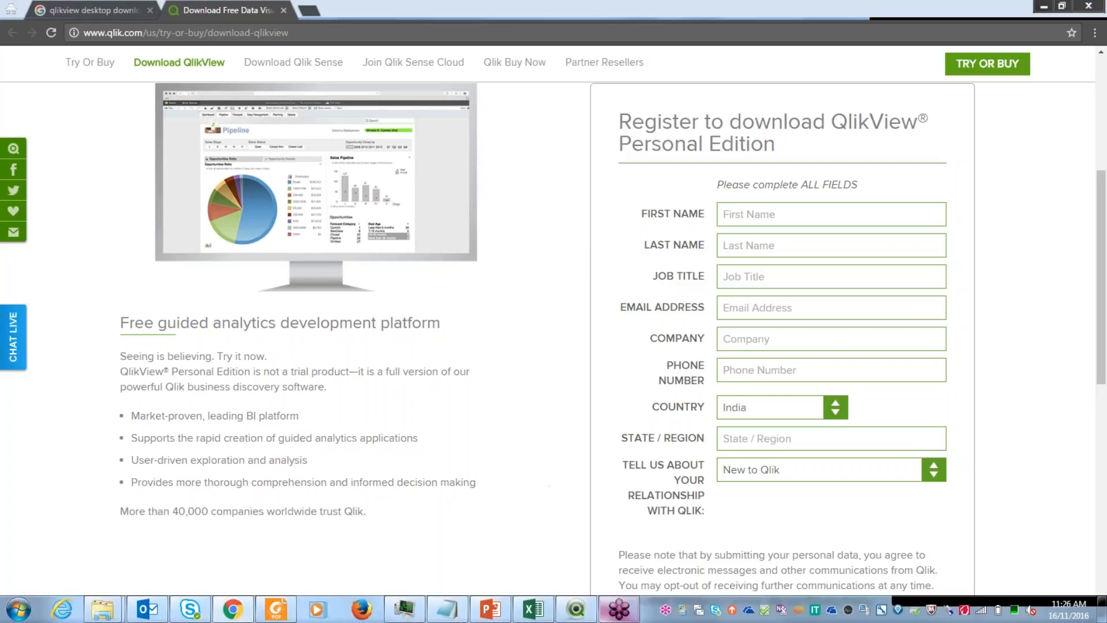
Switch to QlikView and remove the city and Country list boxes and the Sales Global Map chart from the Main sheet.
left_click(571, 610)
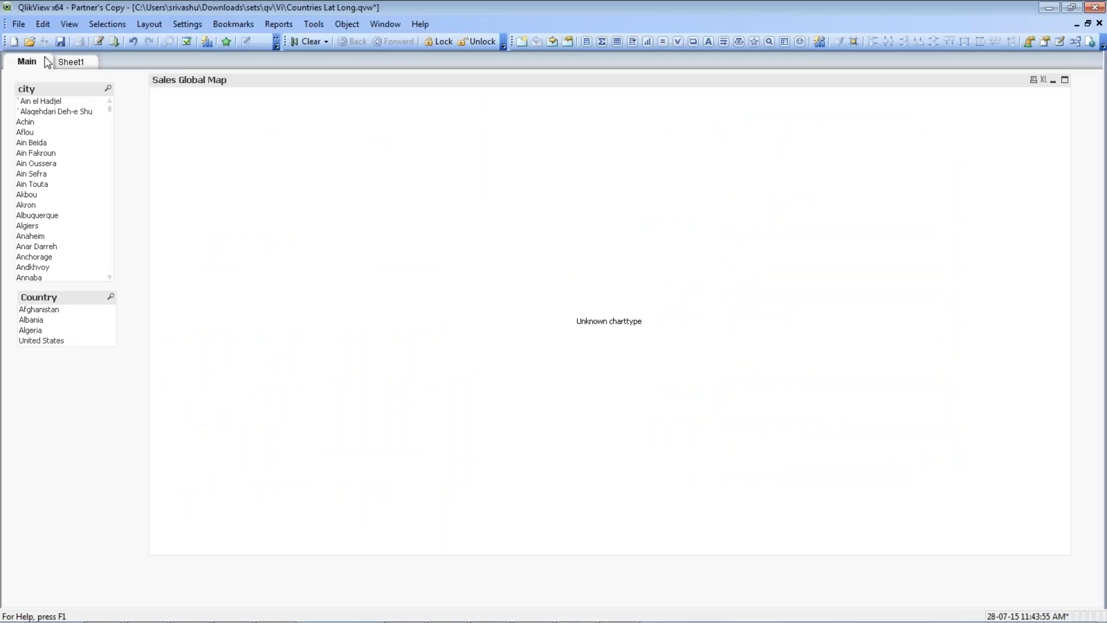
right_click(72, 88)
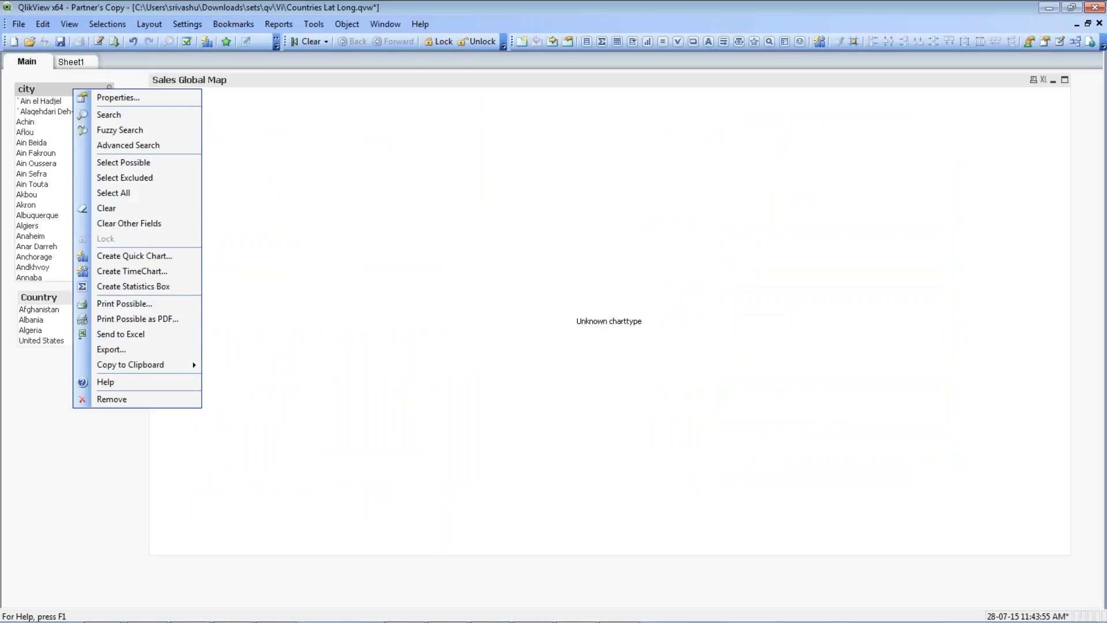
left_click(124, 403)
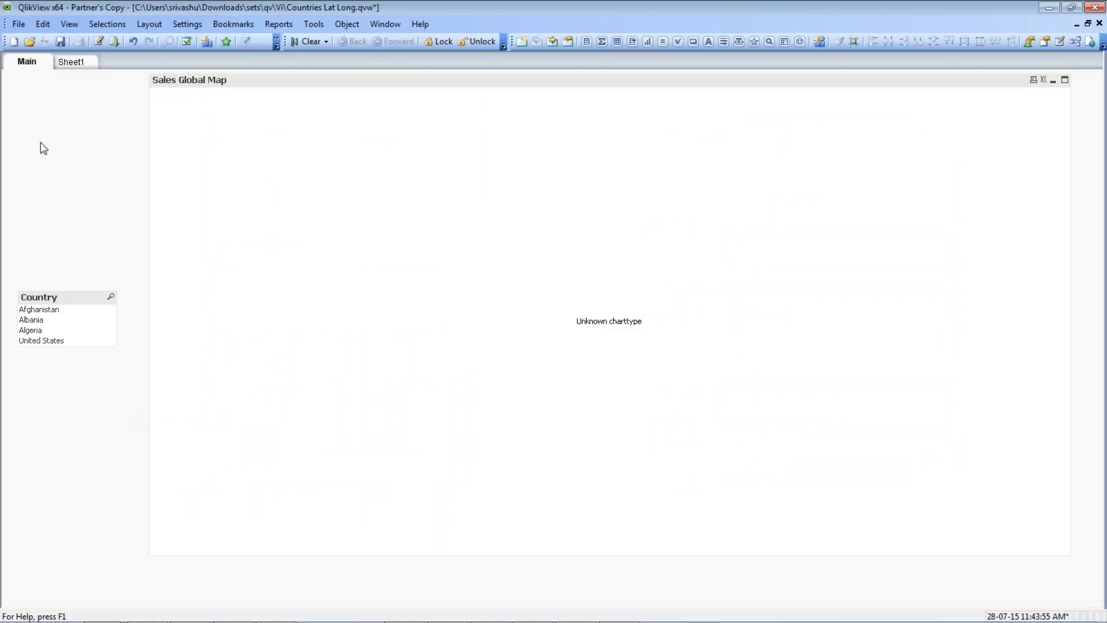
right_click(68, 300)
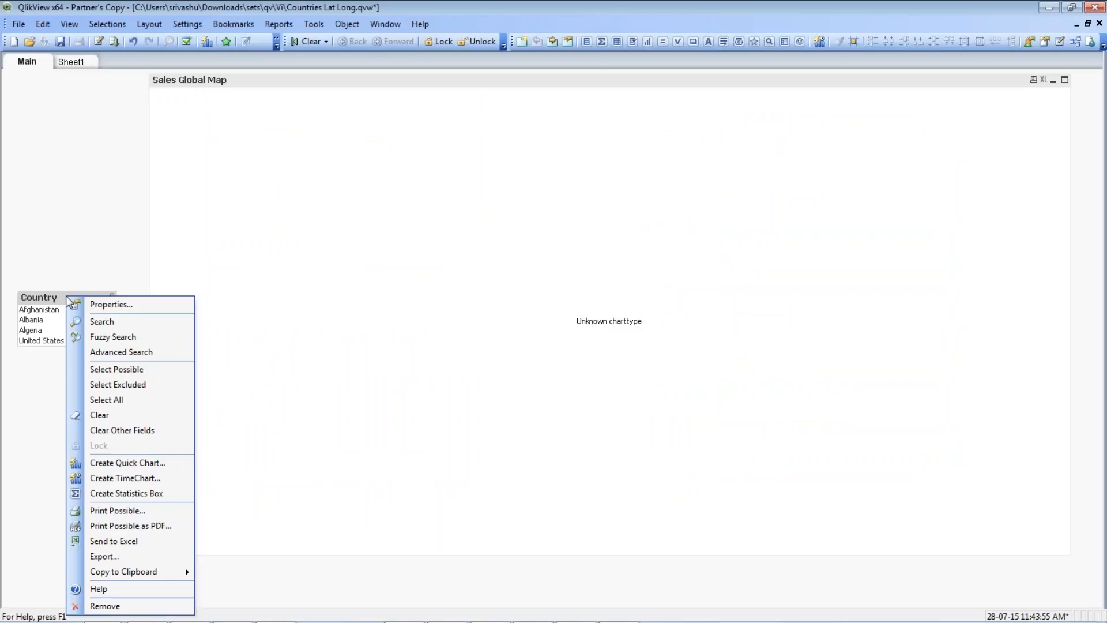
left_click(144, 607)
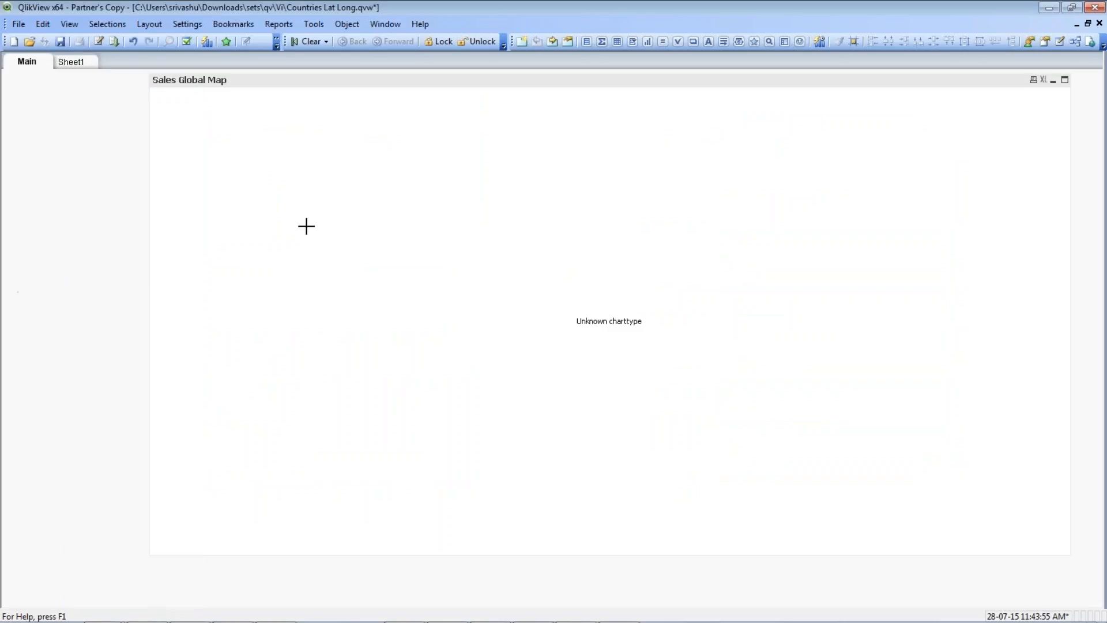
right_click(426, 87)
left_click(480, 306)
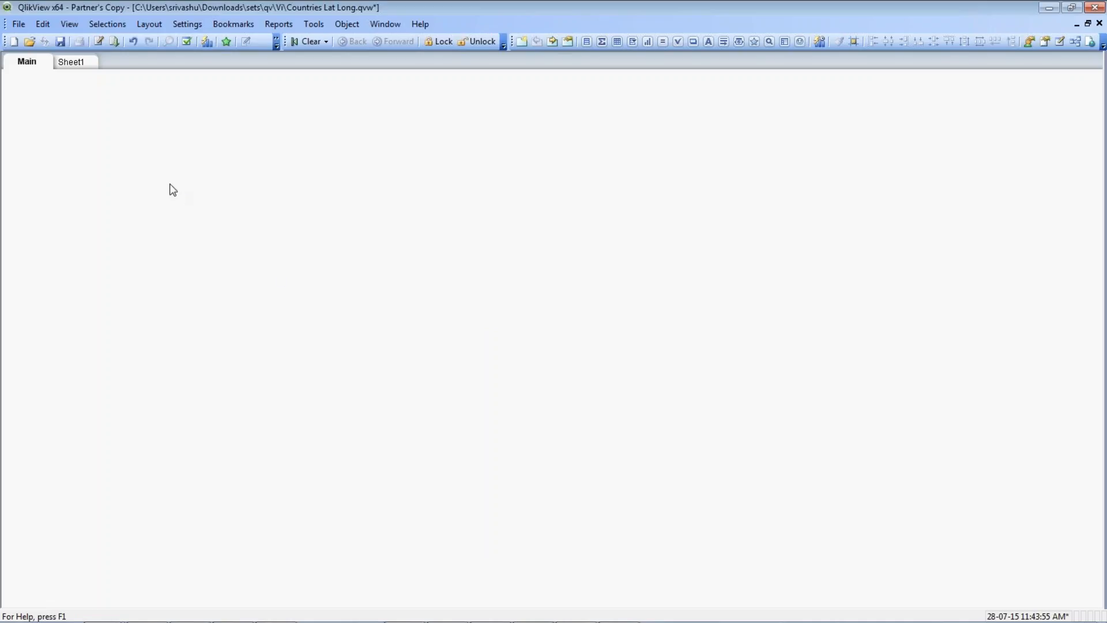
Open the load script and examine the LOAD statement's fields and the path of its source Excel file.
left_click(97, 48)
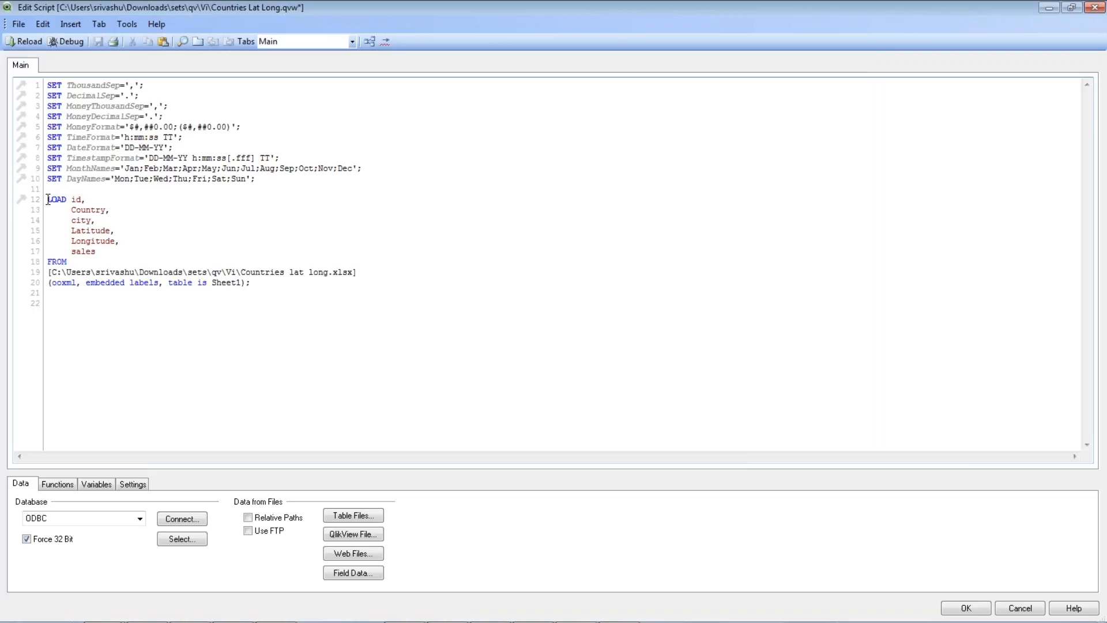
left_click_drag(48, 199, 302, 304)
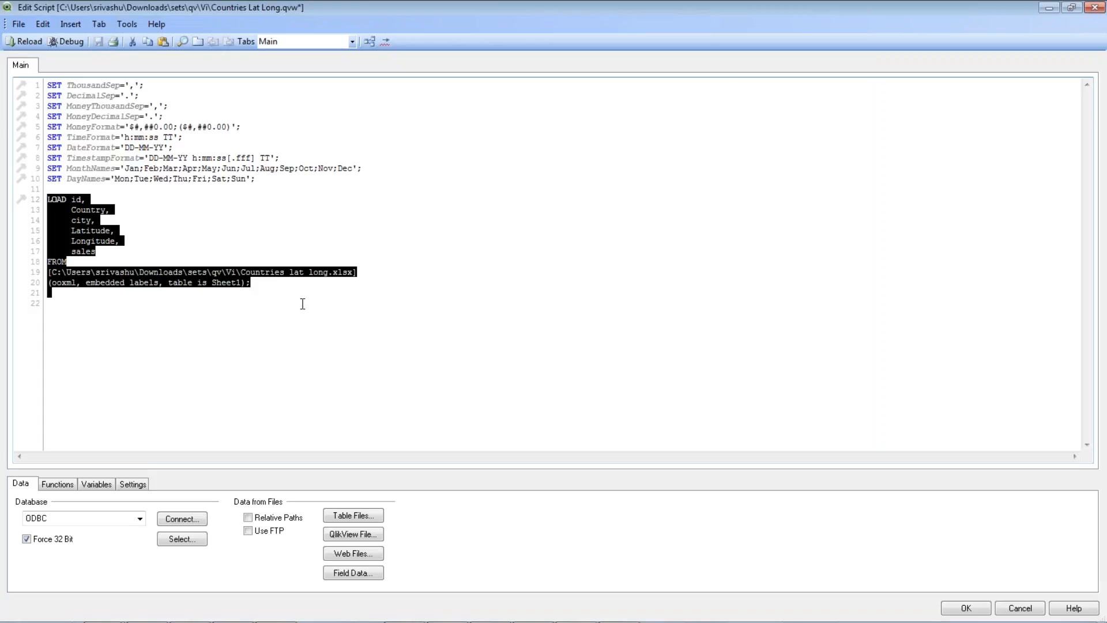
left_click(302, 304)
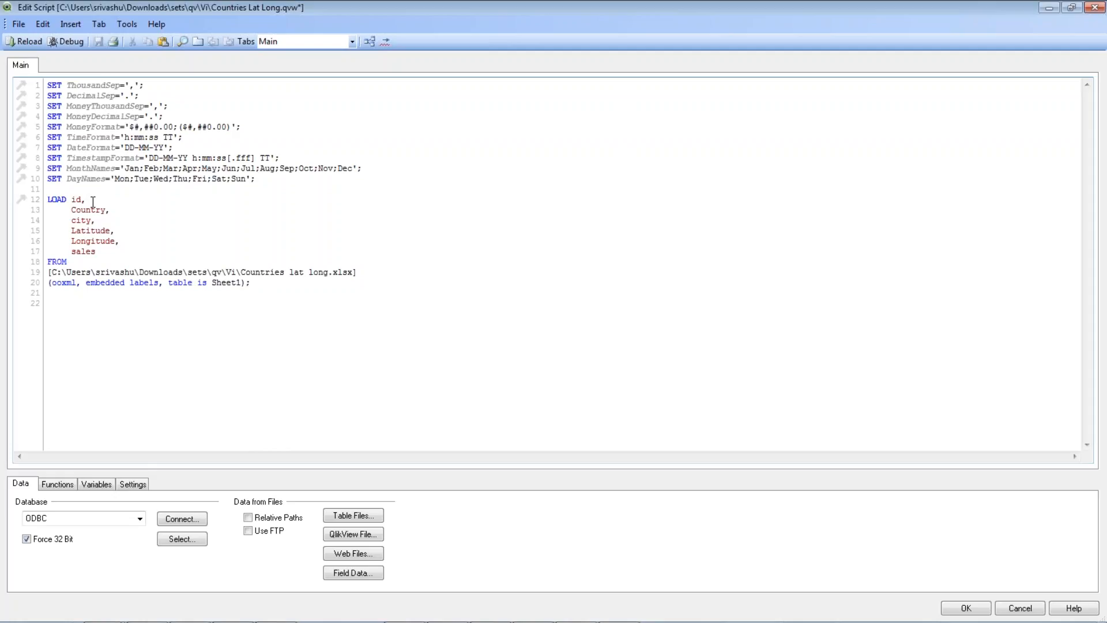
key("shift+Down")
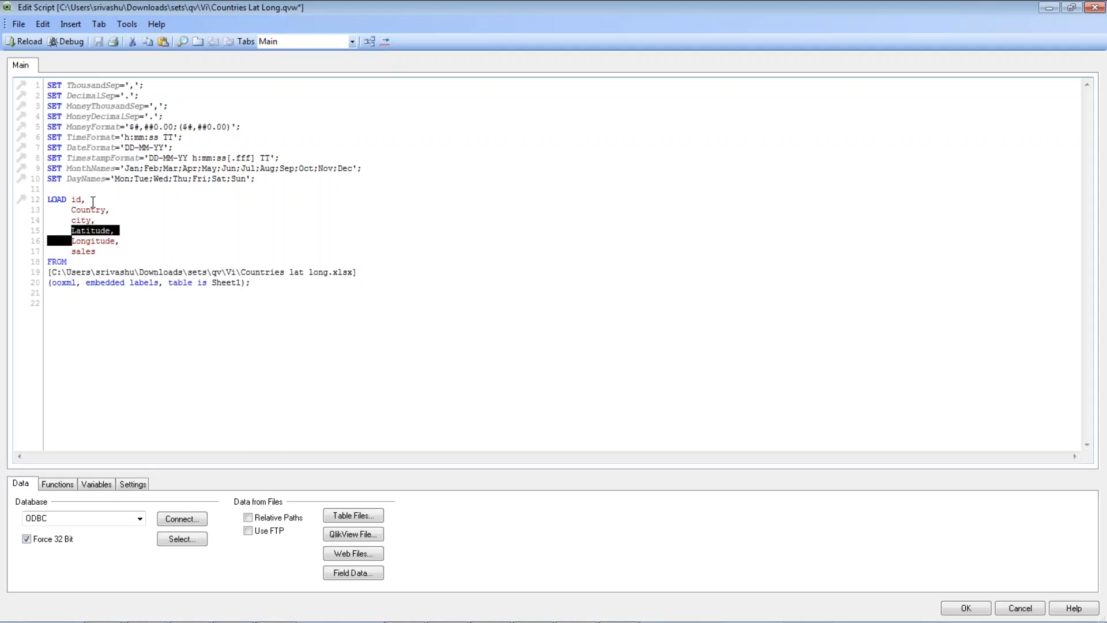
key("Down")
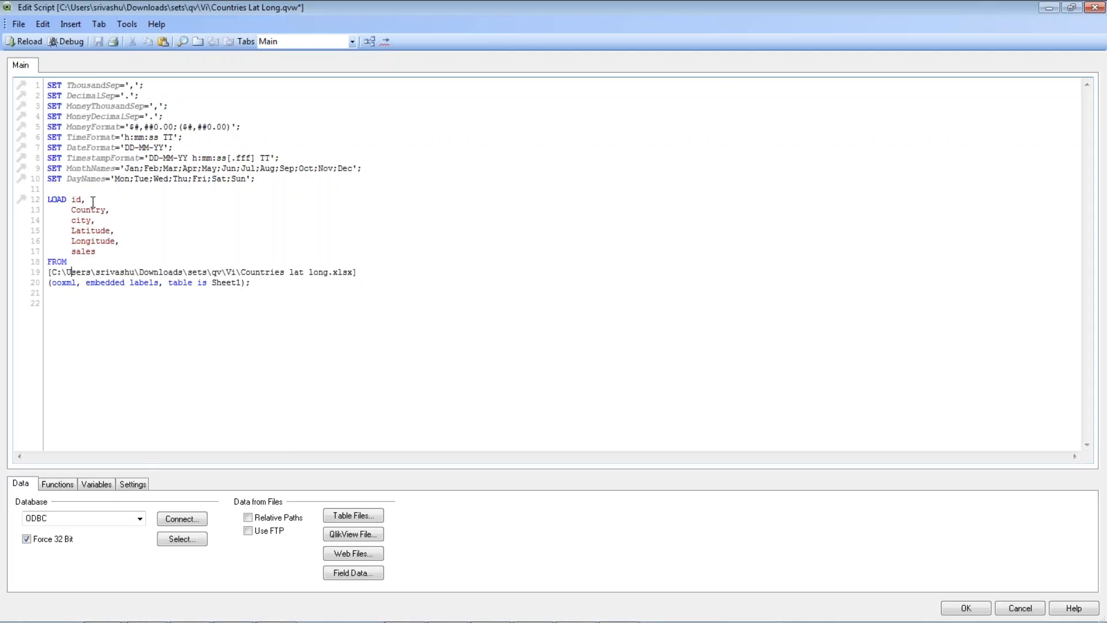
key("shift+End")
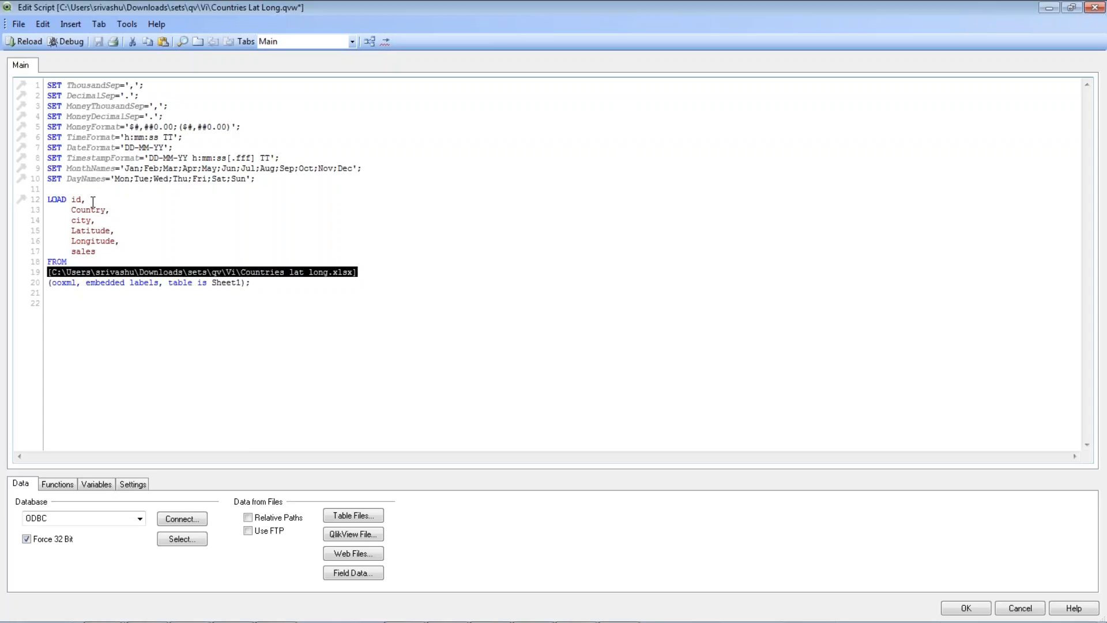
left_click(118, 211)
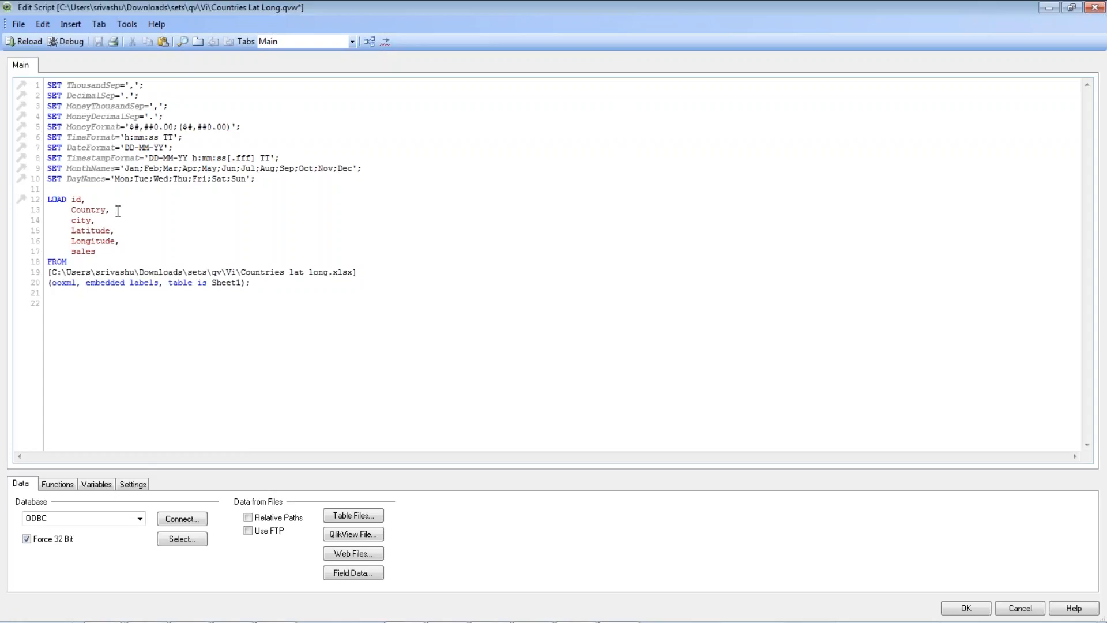
Reload the data from the script and accept the sheet properties without adding any fields to the Main sheet.
left_click(29, 42)
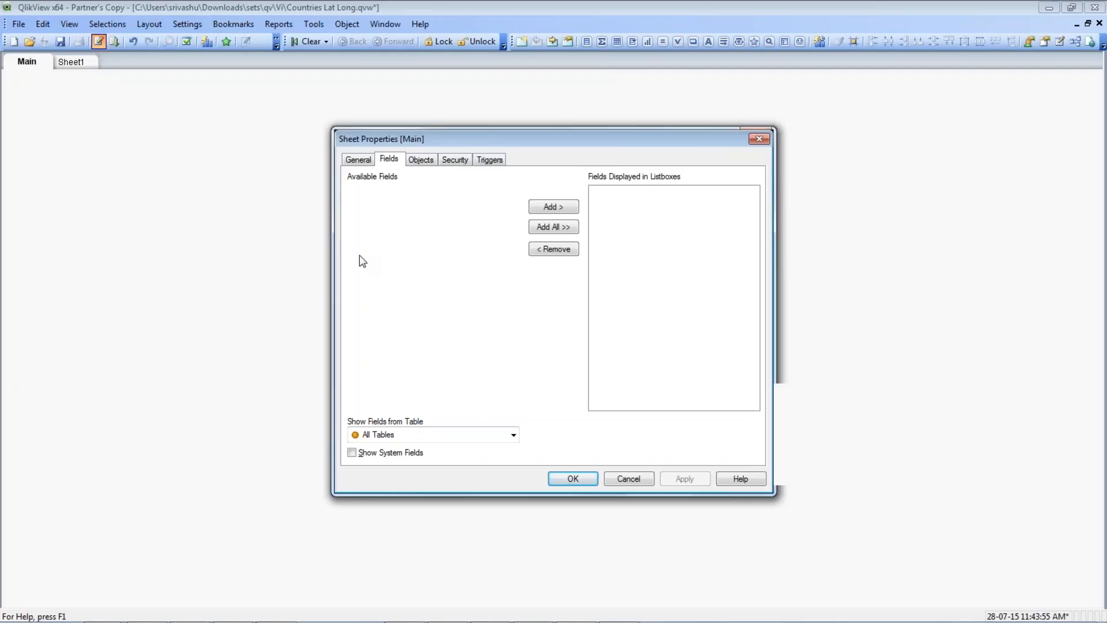
left_click(583, 479)
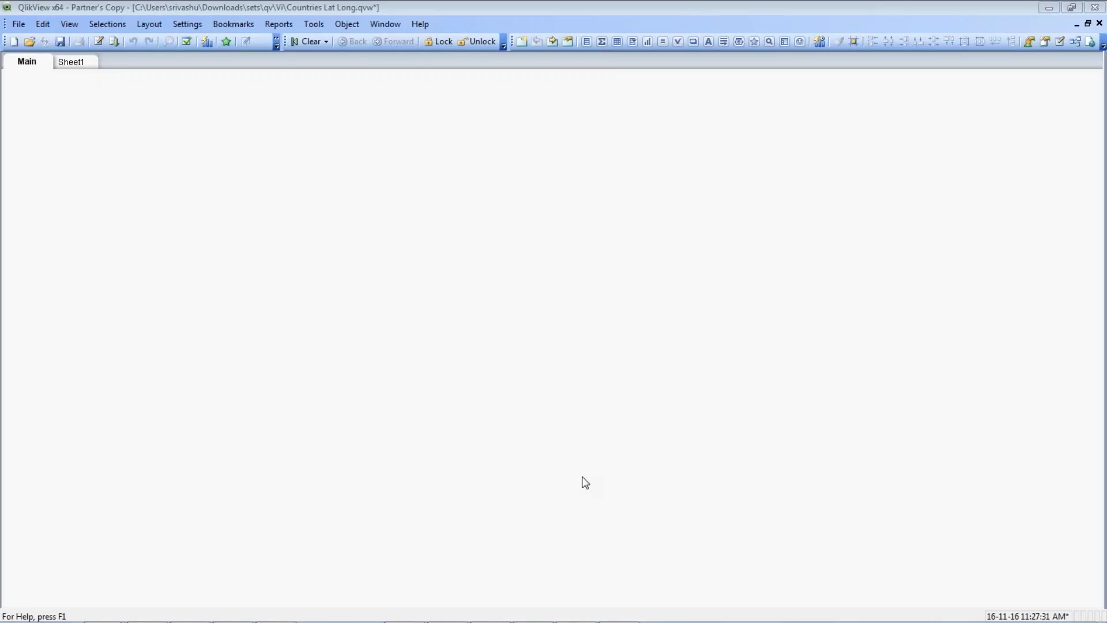
Open the table viewer, preview the records of the Sheet1 table, and return to the Main sheet.
key("ctrl+t")
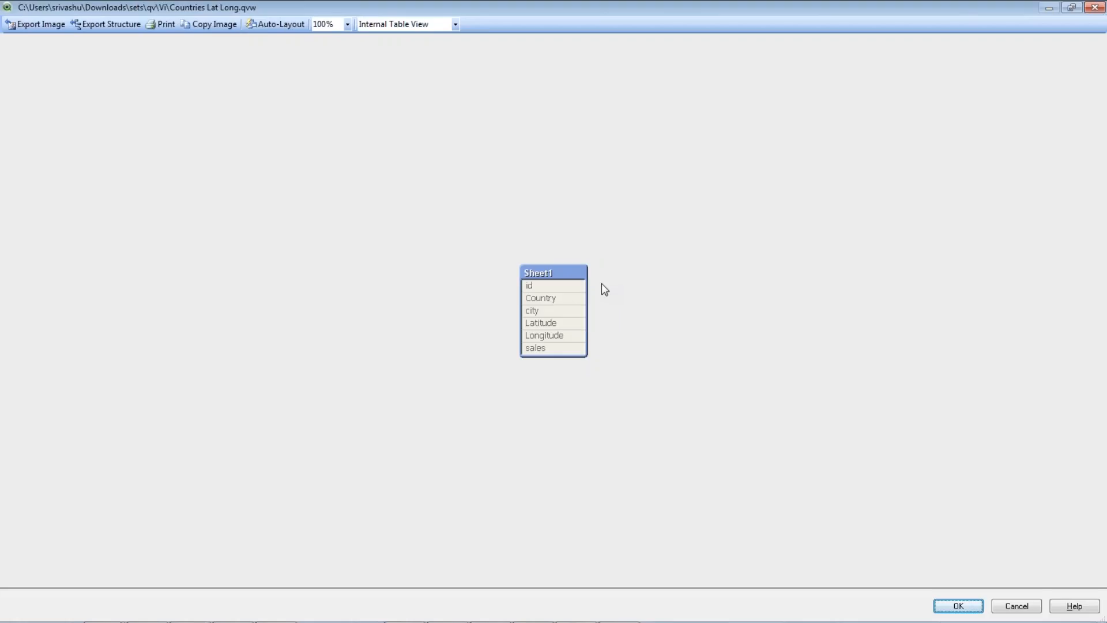
mouse_move(557, 279)
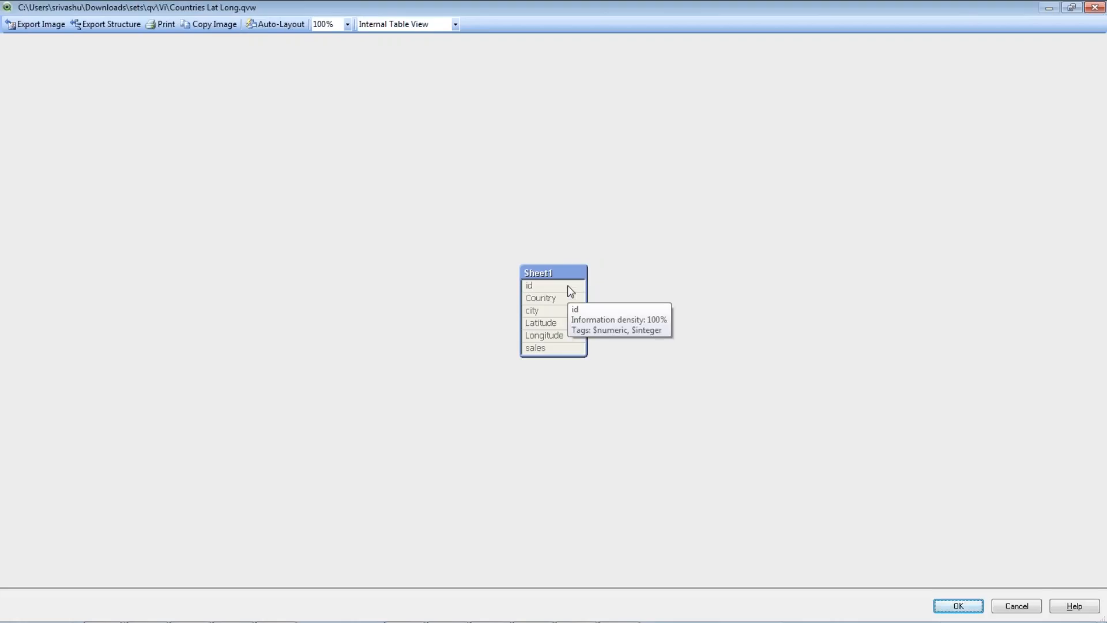
right_click(571, 291)
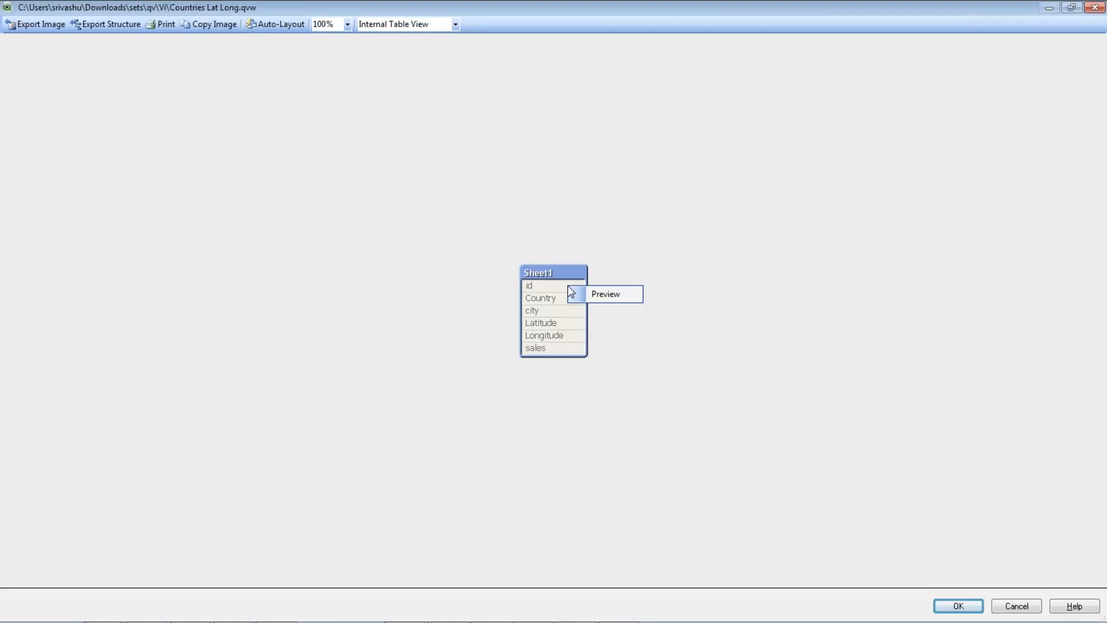
left_click(594, 302)
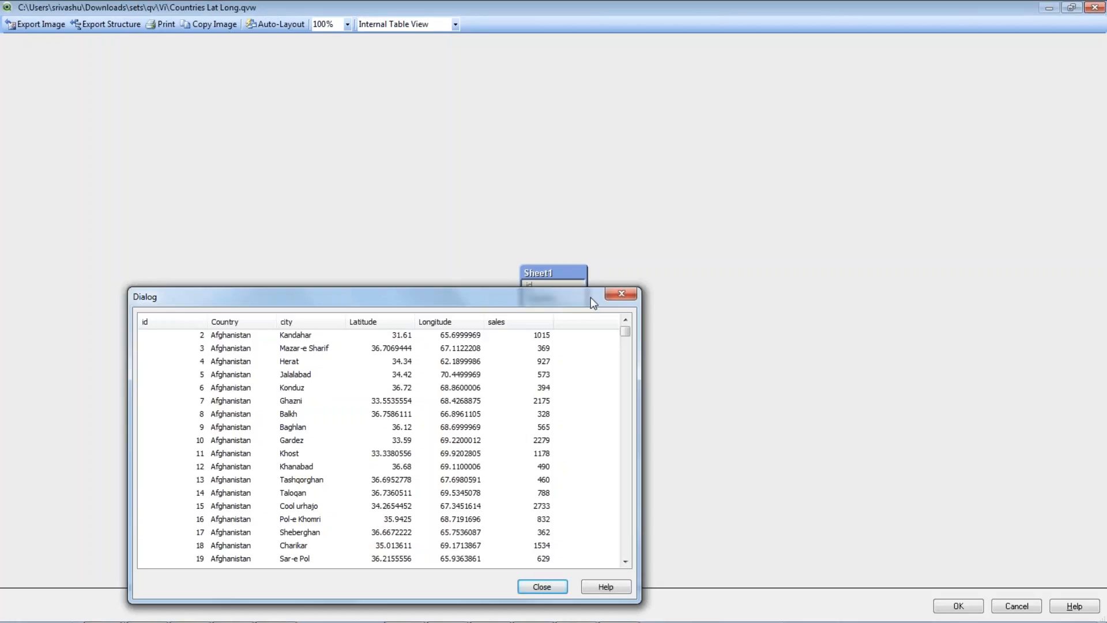
left_click(534, 588)
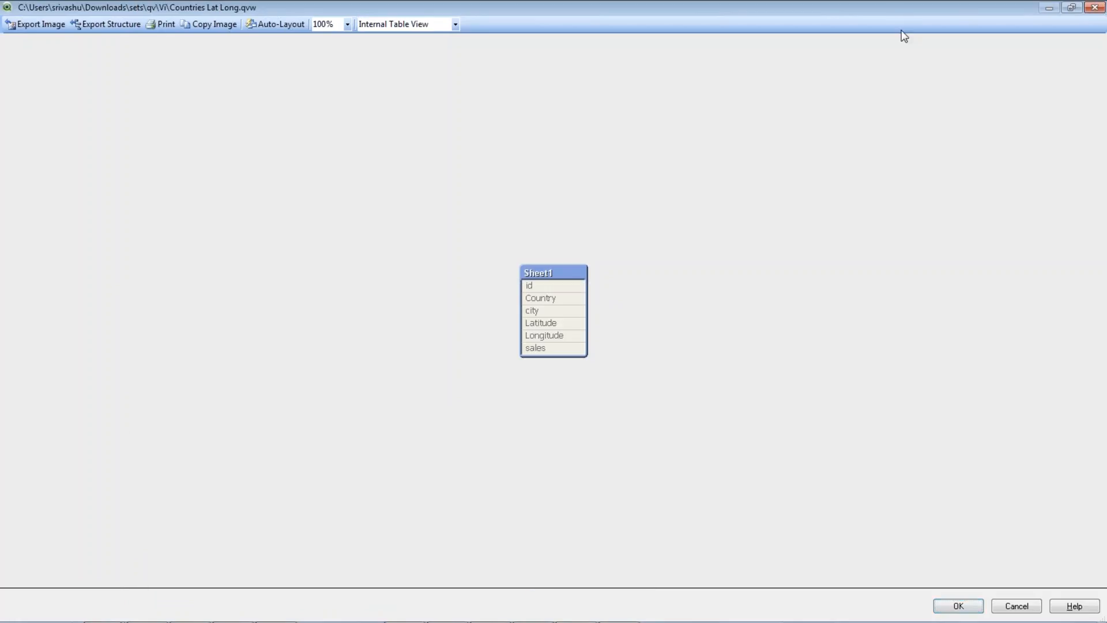
left_click(1095, 7)
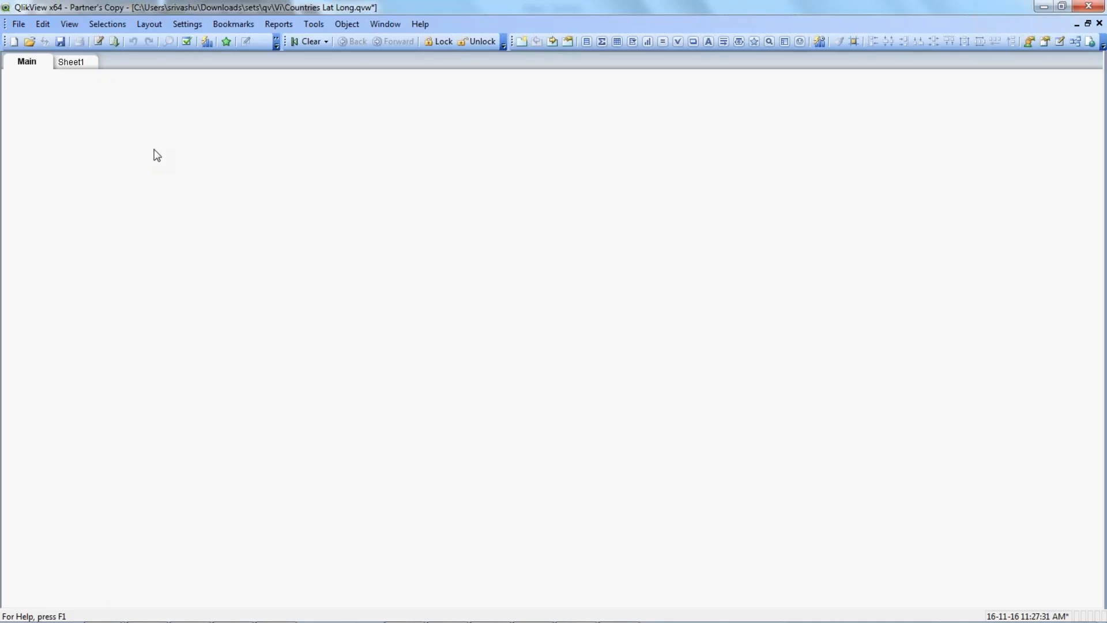
Add a list box for the Country field to the Main sheet with the title Countries.
right_click(156, 154)
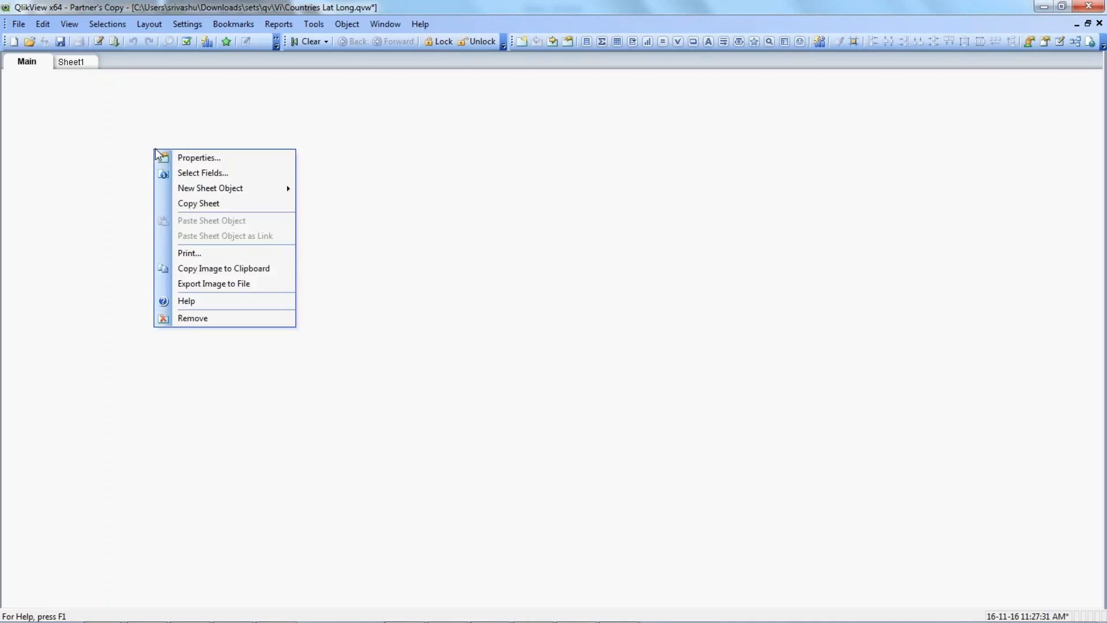
mouse_move(229, 188)
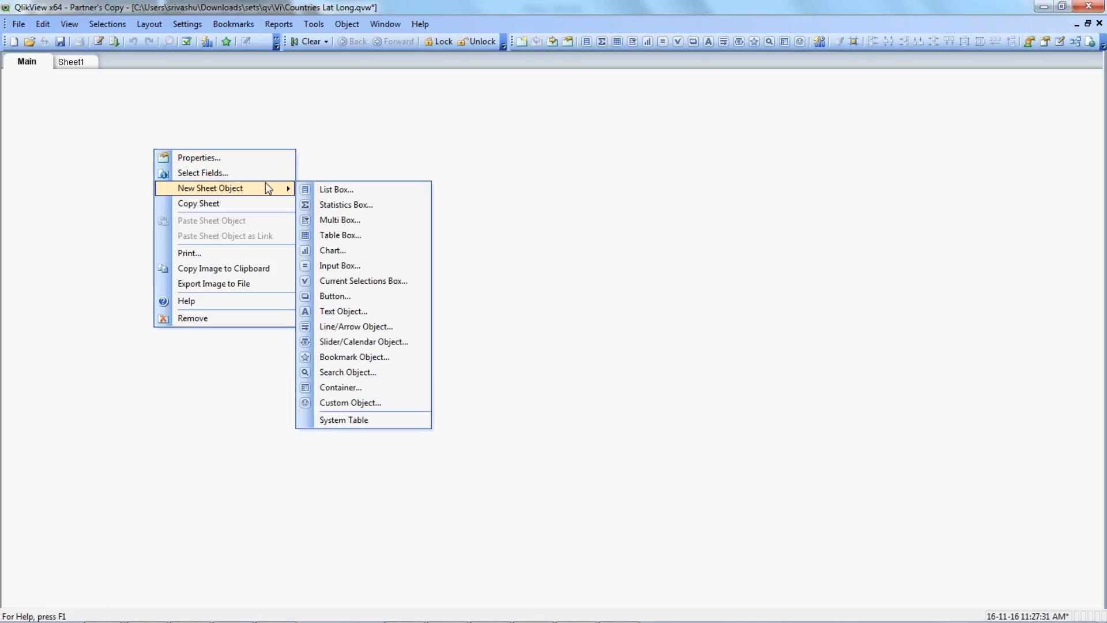
left_click(335, 196)
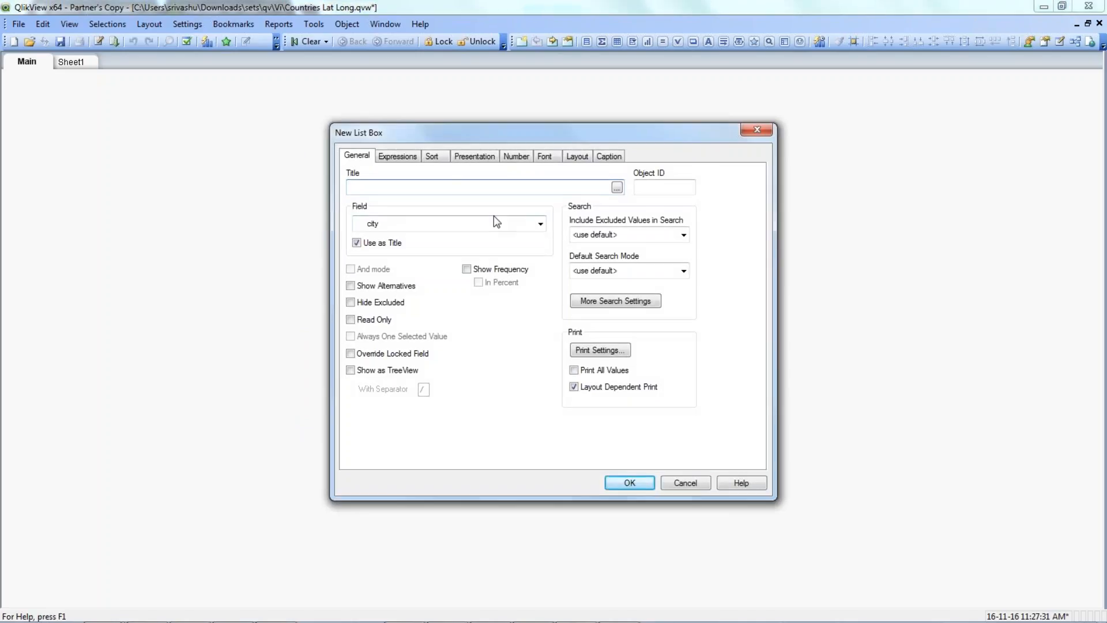
left_click(540, 224)
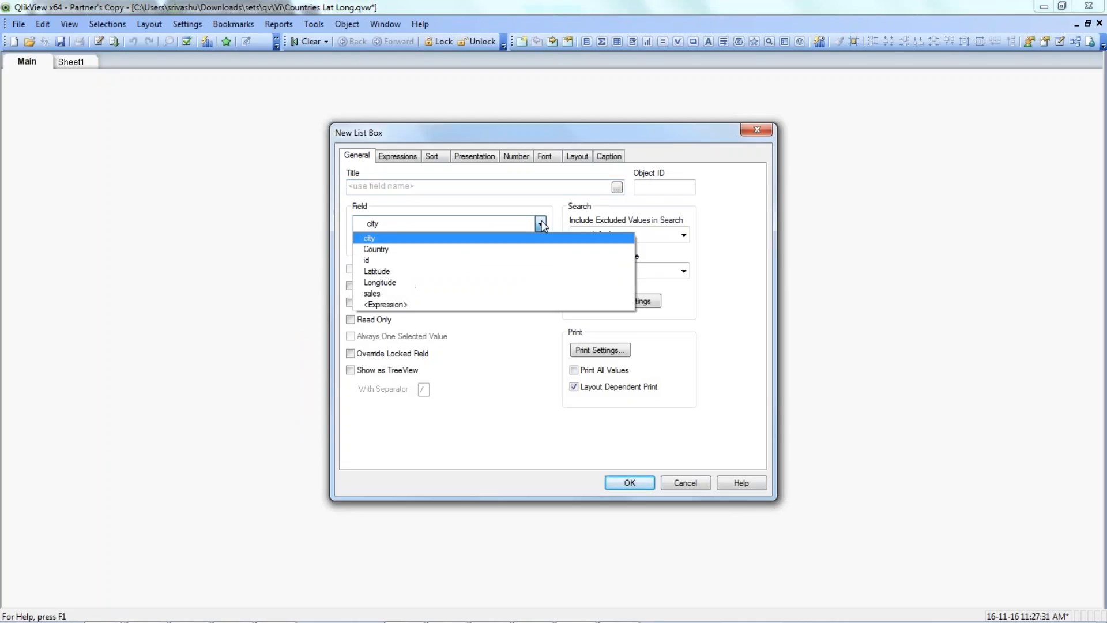
left_click(522, 250)
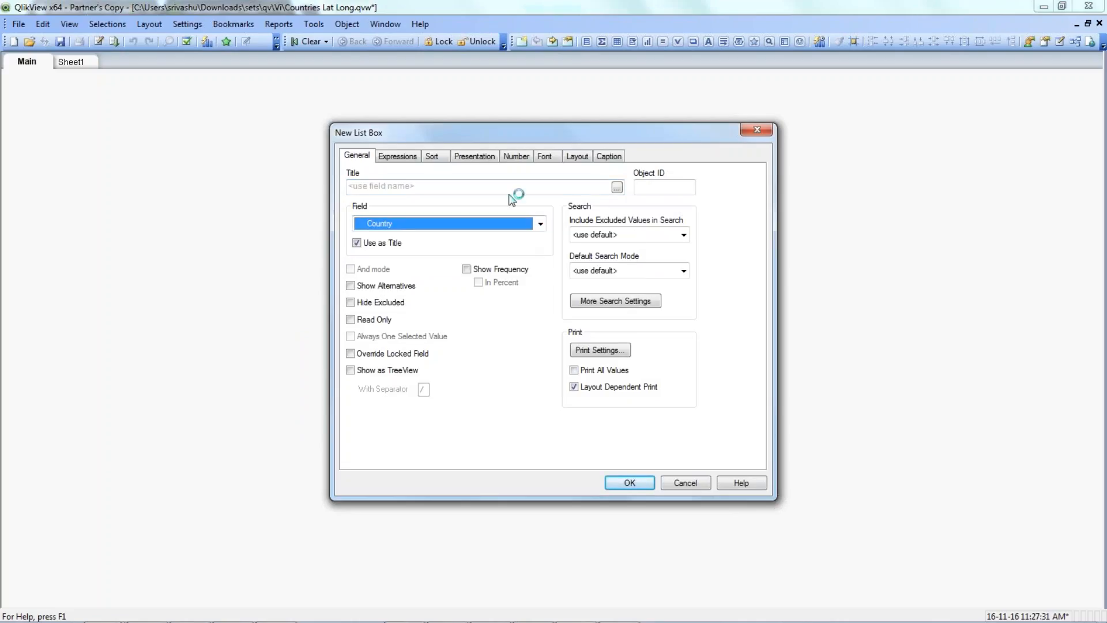
left_click(510, 187)
type("Countr")
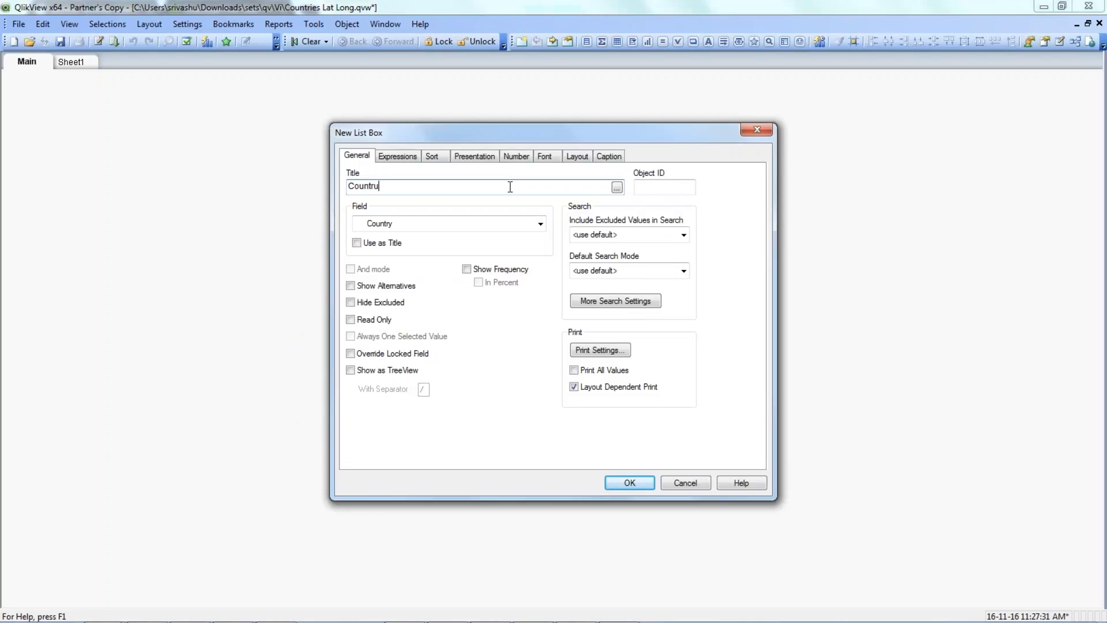
type("ies")
left_click(612, 482)
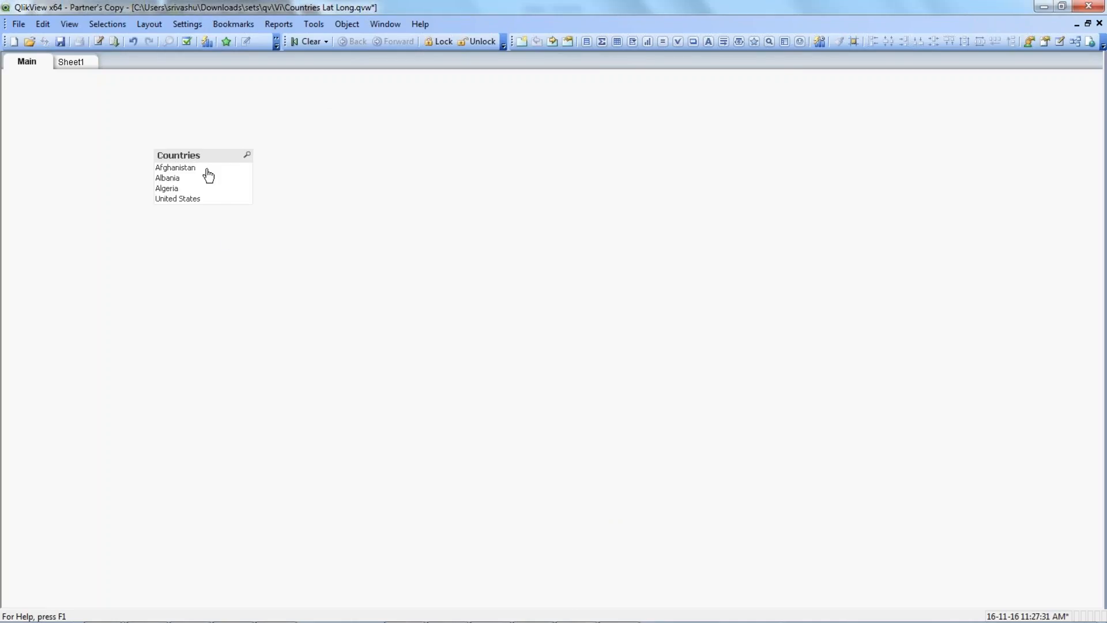
Add a list box for the city field titled Cities to the Main sheet and place it directly beneath the Countries list box.
right_click(209, 266)
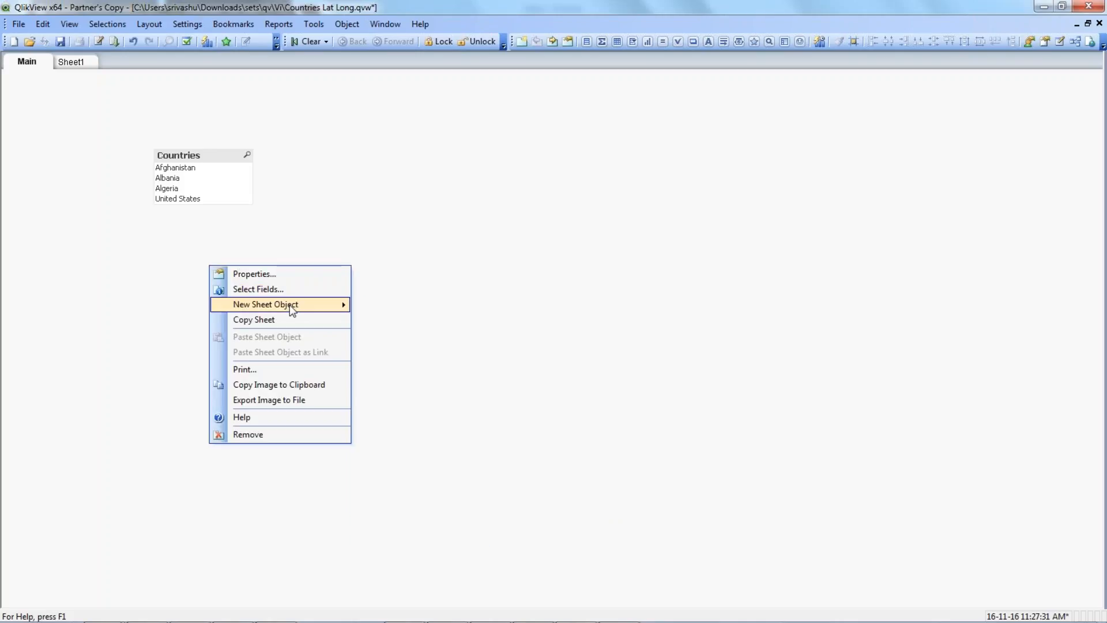
mouse_move(292, 310)
left_click(382, 306)
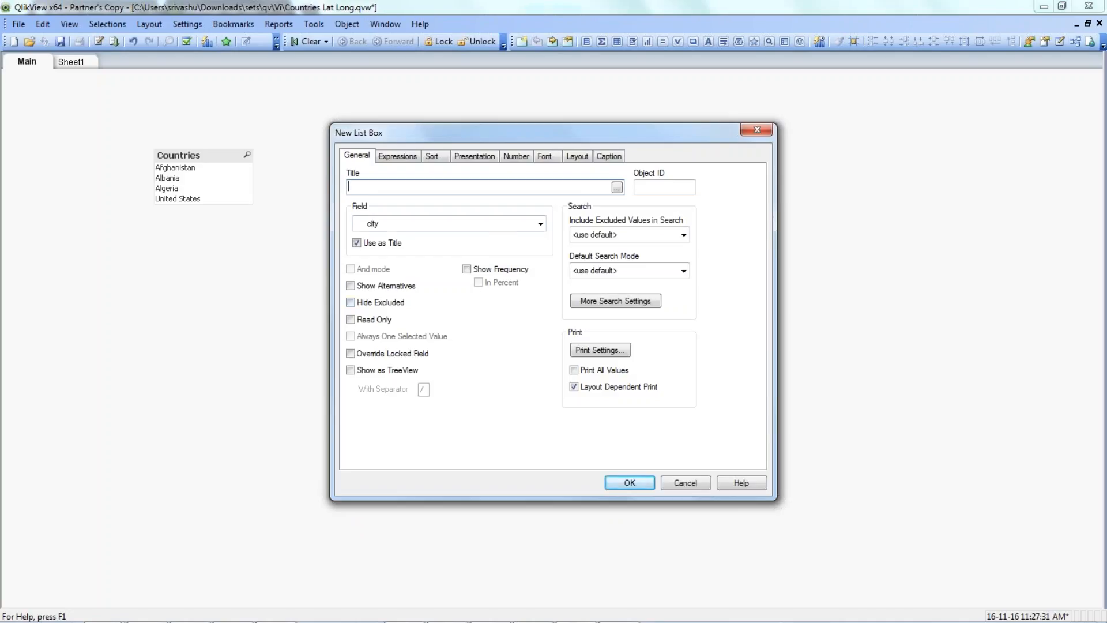
type("Cities")
left_click(372, 227)
left_click(372, 227)
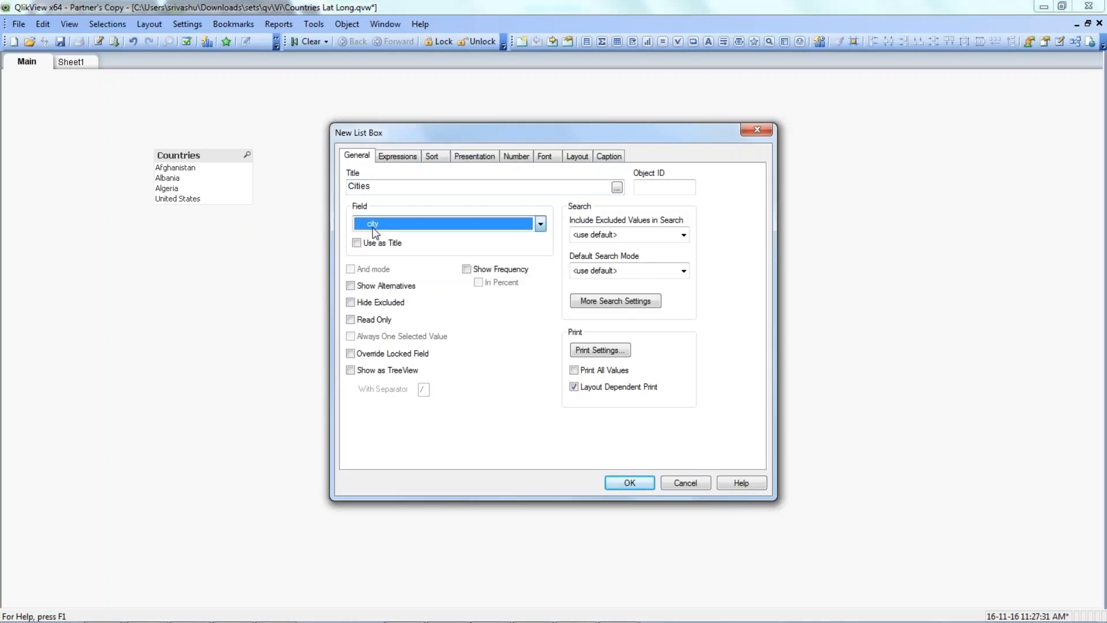
left_click(628, 483)
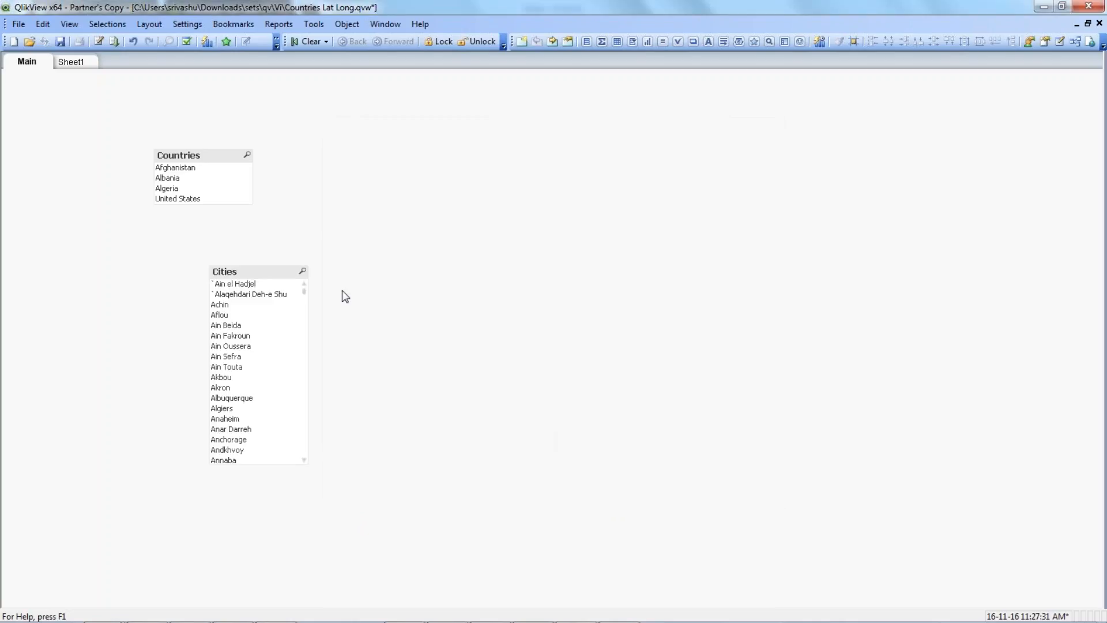
left_click_drag(249, 279, 198, 243)
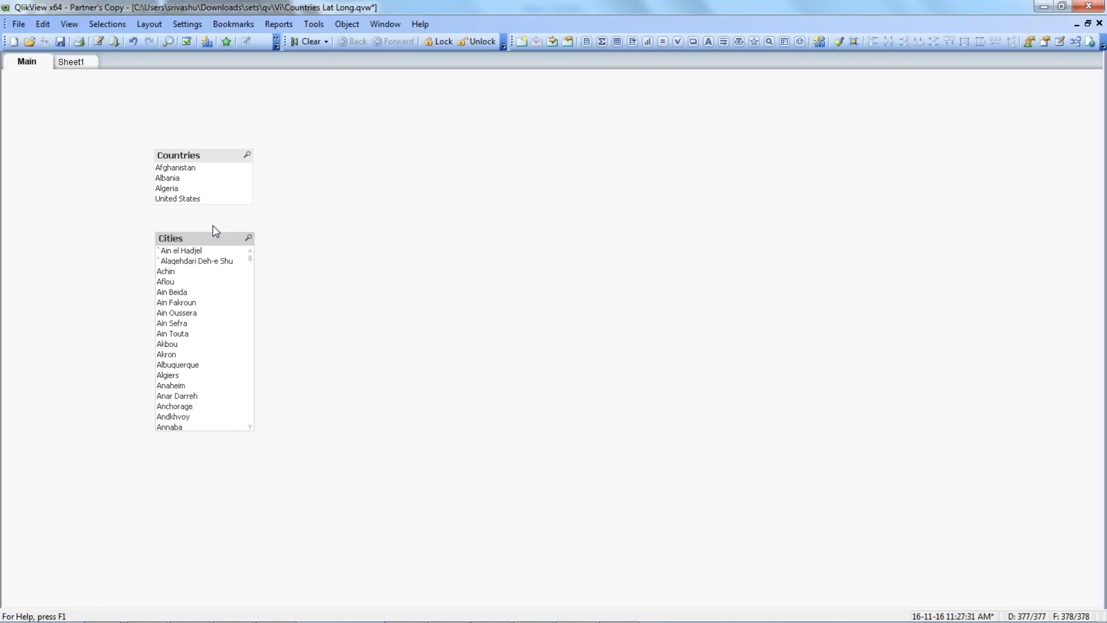
Filter the Cities list by selecting United States in Countries, look through the cities, and clear the selection.
left_click(192, 201)
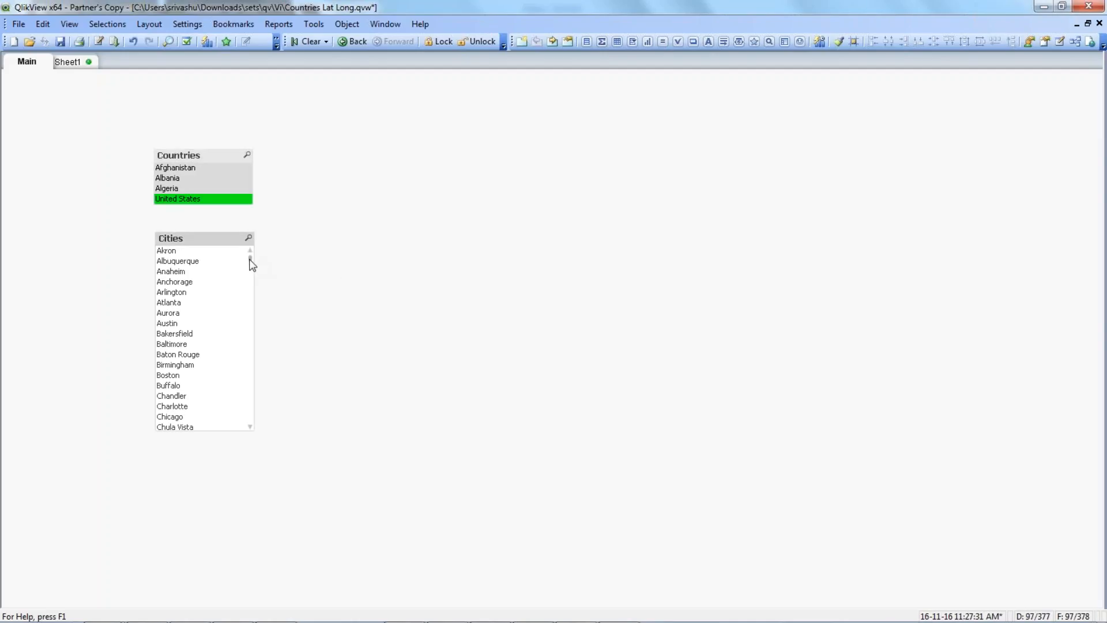
mouse_move(252, 262)
left_mouse_down()
mouse_move(249, 323)
mouse_move(250, 254)
left_mouse_up()
left_click(207, 200)
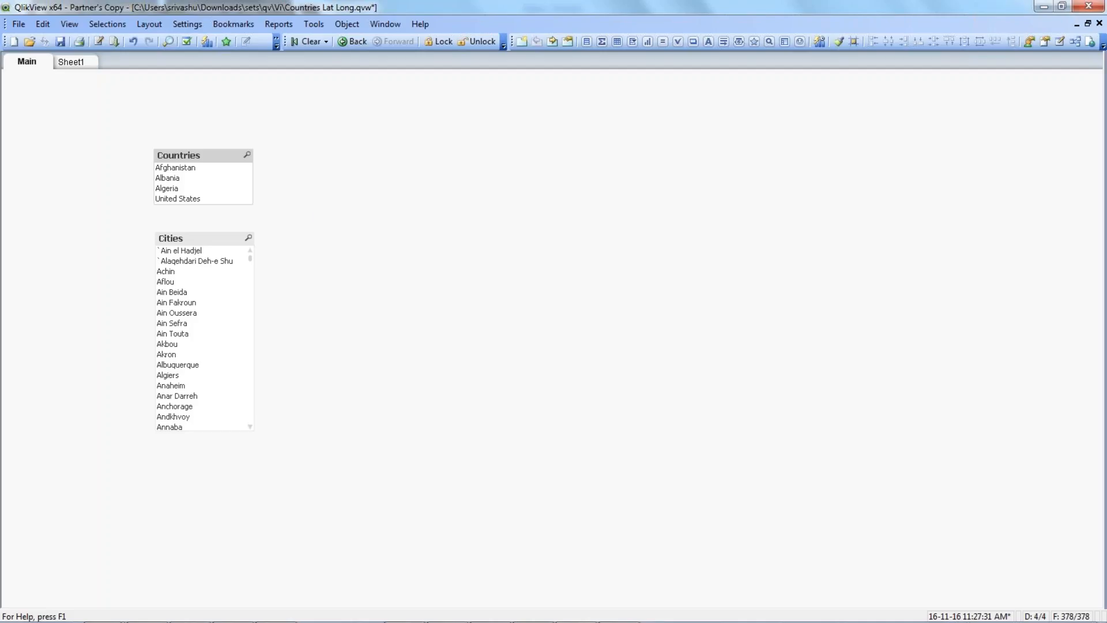
right_click(316, 211)
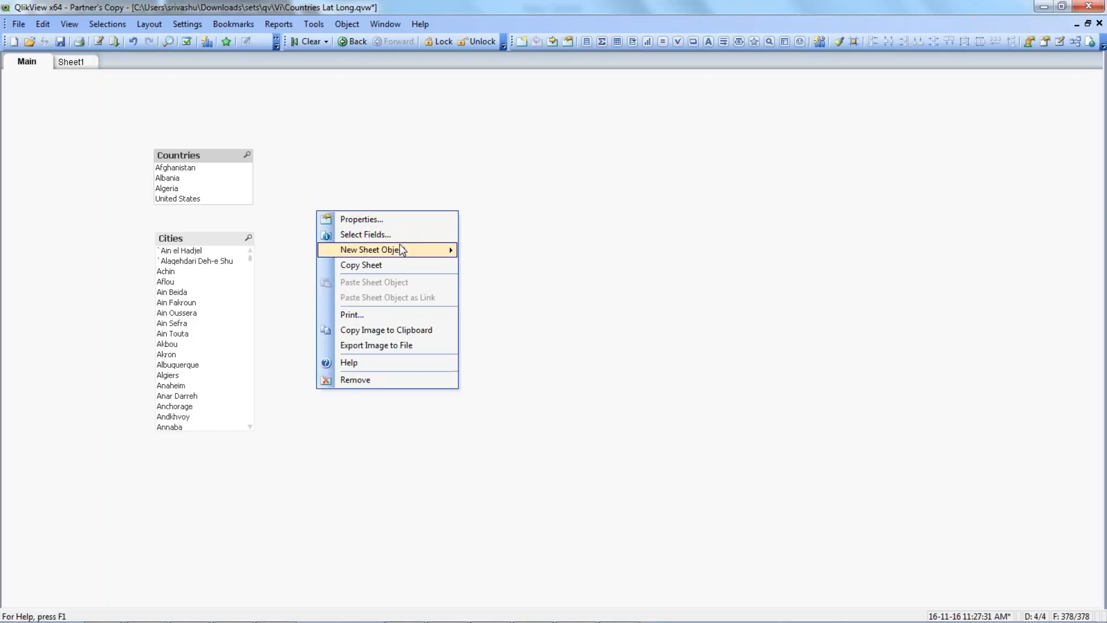
mouse_move(401, 249)
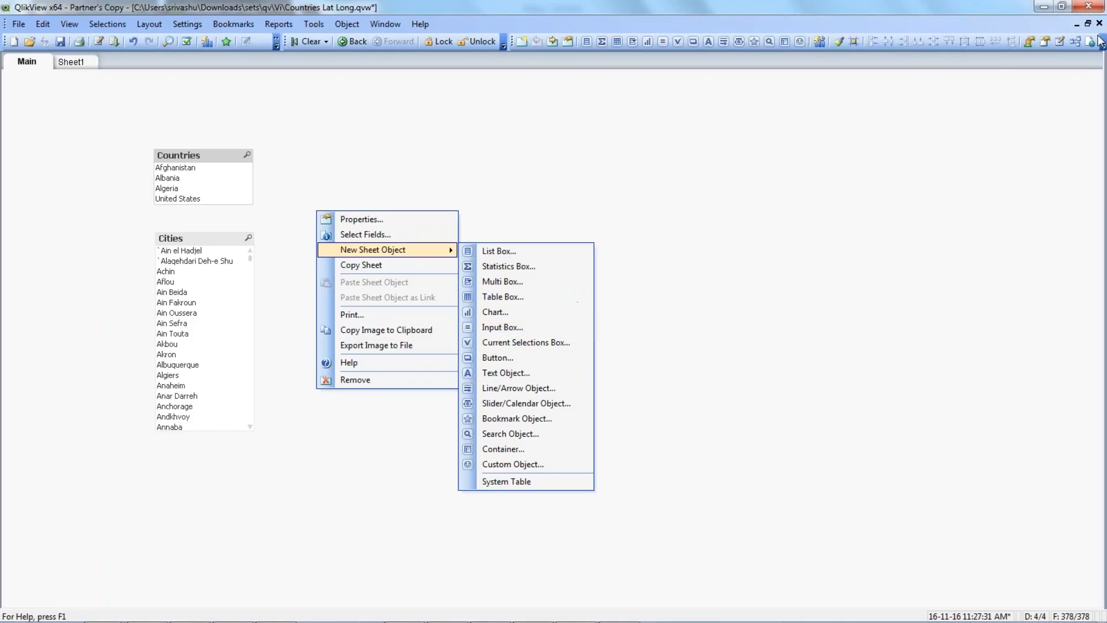
left_click(951, 198)
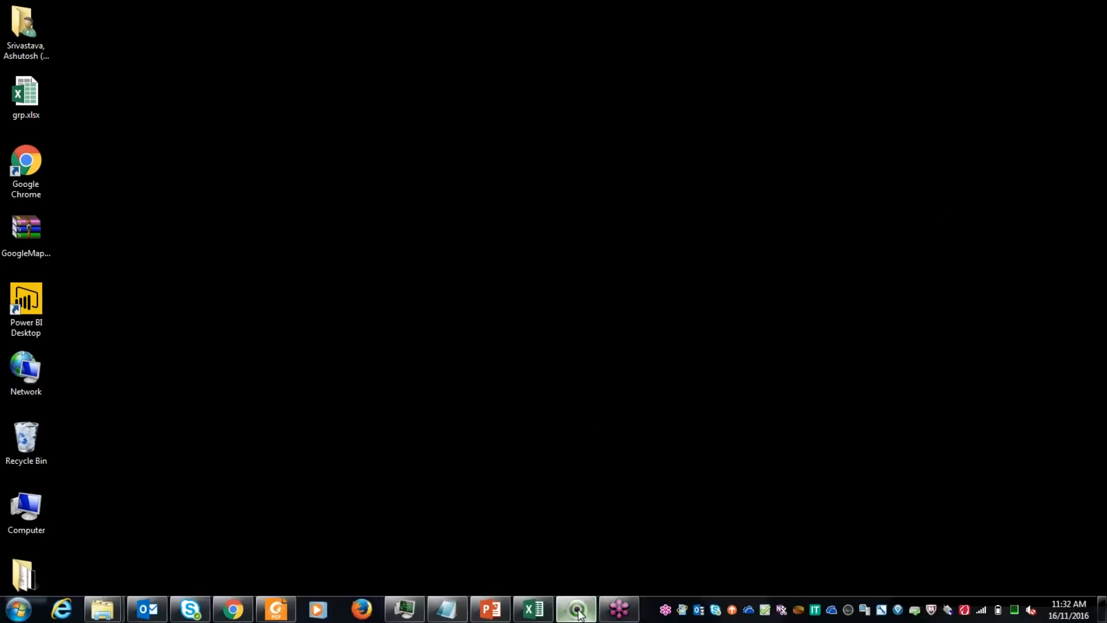
left_click(576, 609)
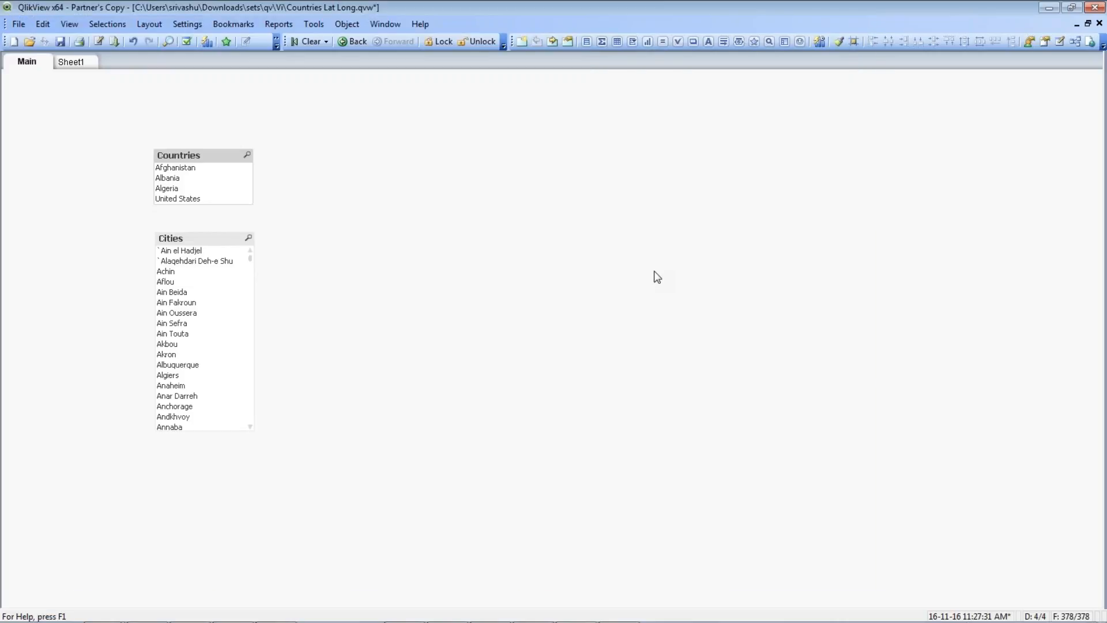
right_click(419, 205)
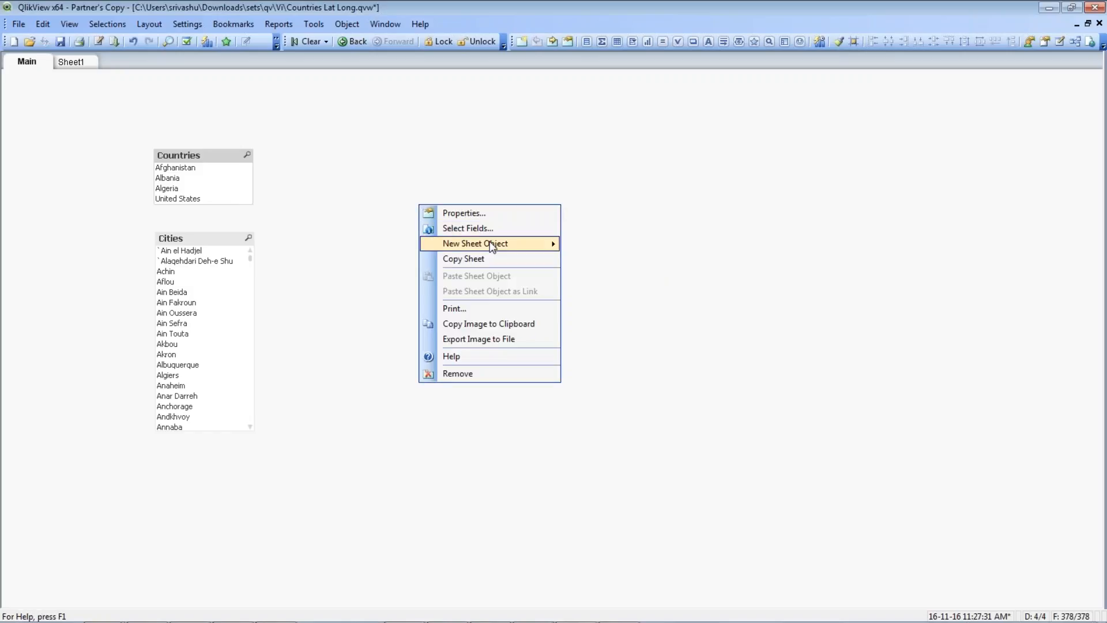
mouse_move(492, 245)
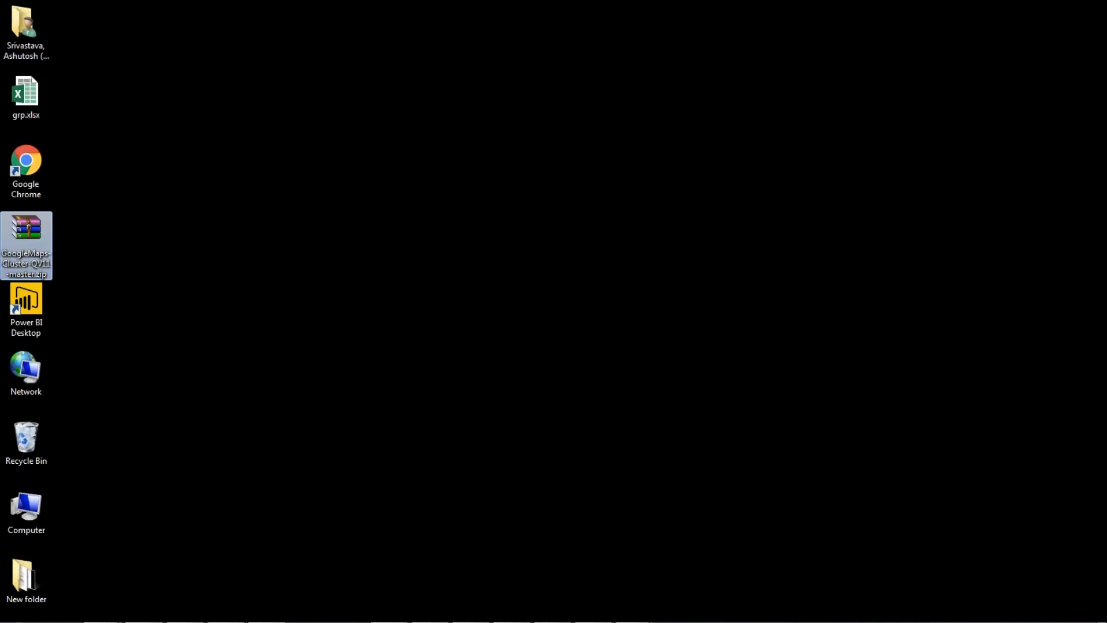
Open GoogleMaps-Cluster-QV11-master.zip from the desktop, examine the contents of its GoogleMaps-Cluster-QV11-master folder, and return to QlikView.
double_click(34, 237)
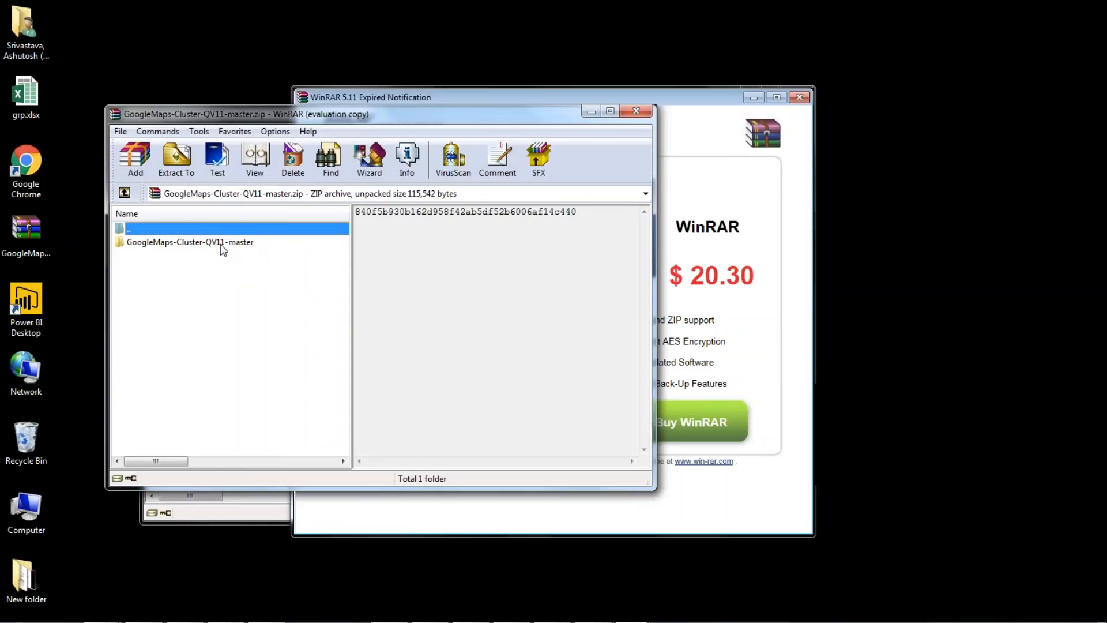
double_click(223, 243)
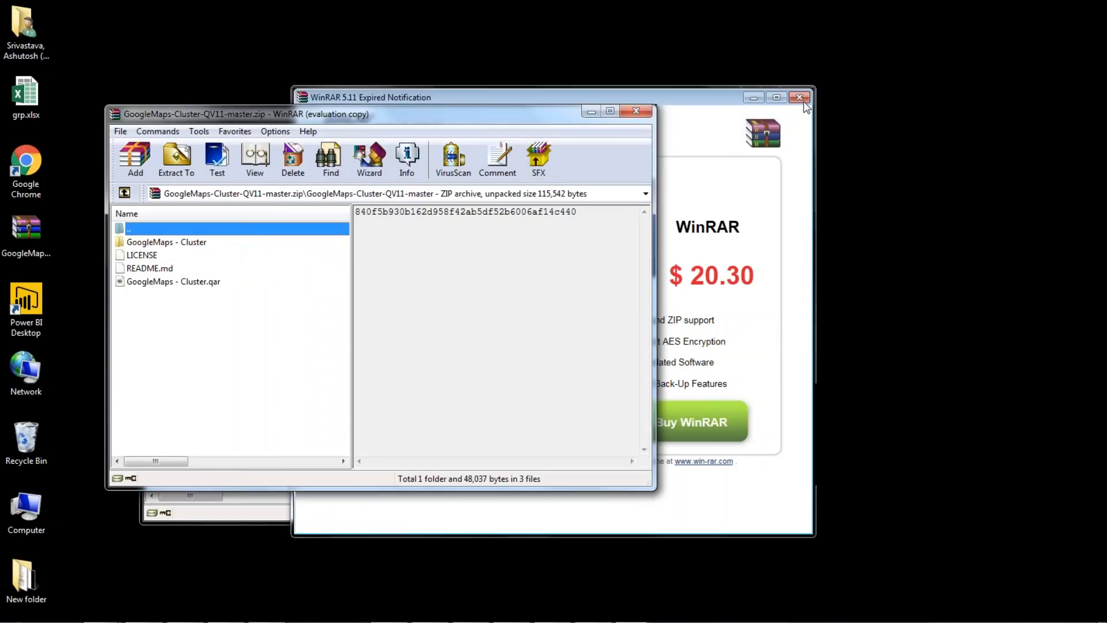
left_click(803, 98)
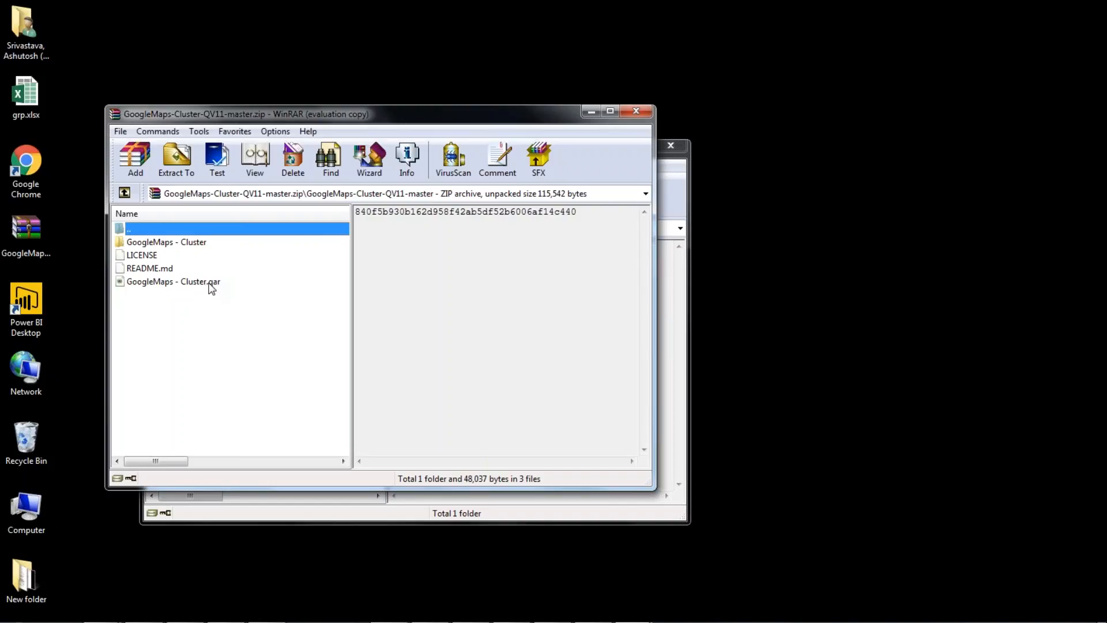
key("alt+Tab")
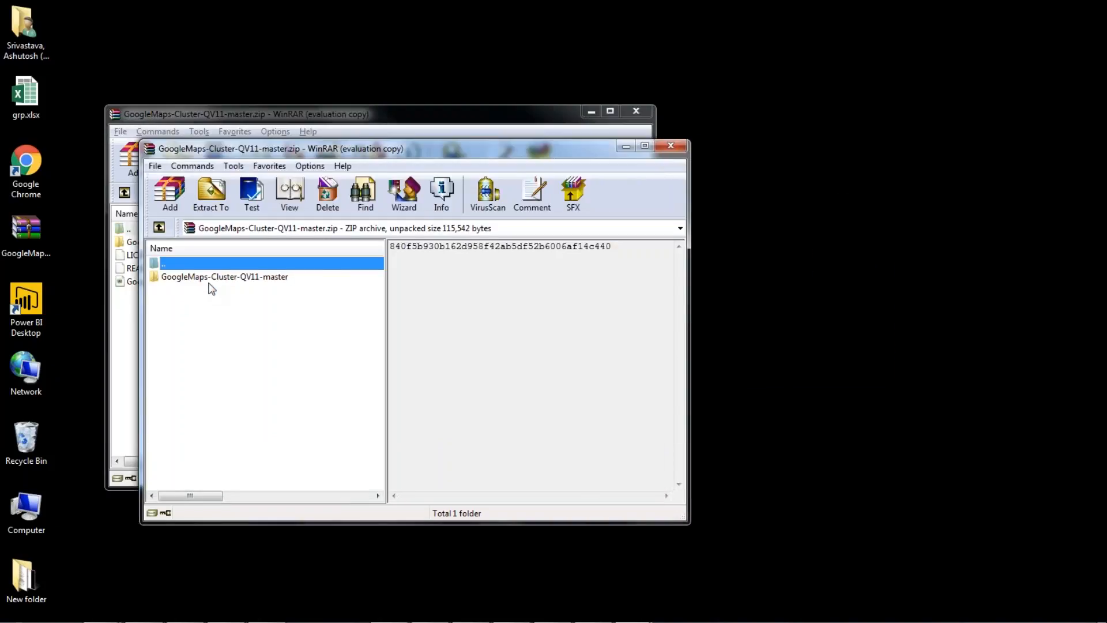
key("alt+Tab")
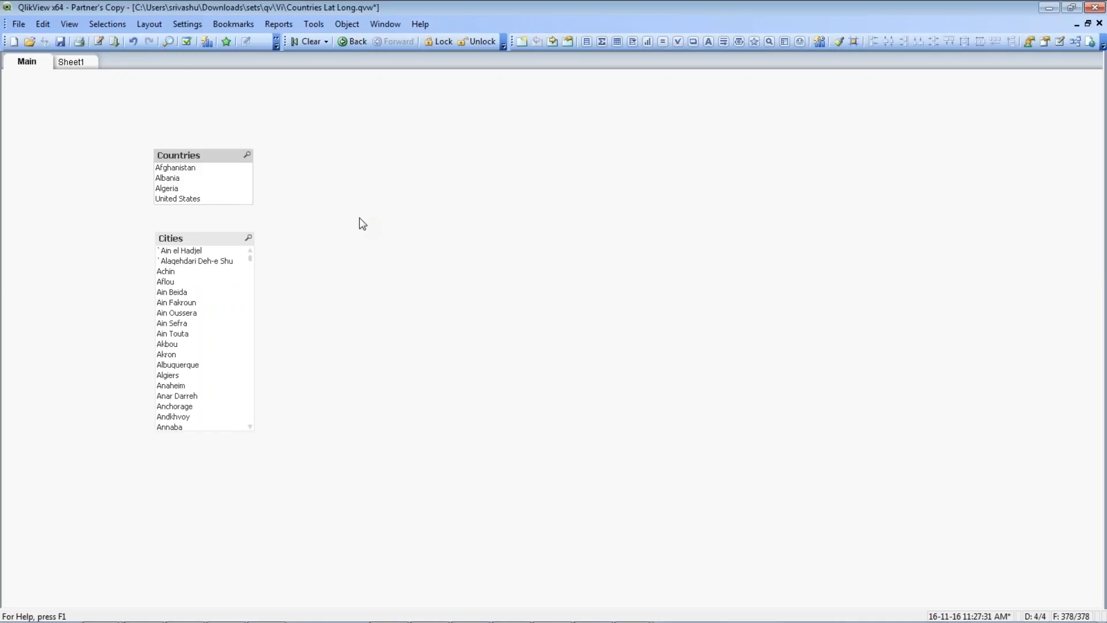
Turn on WebView and place a GoogleMaps - Cluster extension object on the Main sheet beside the list boxes.
left_click(76, 28)
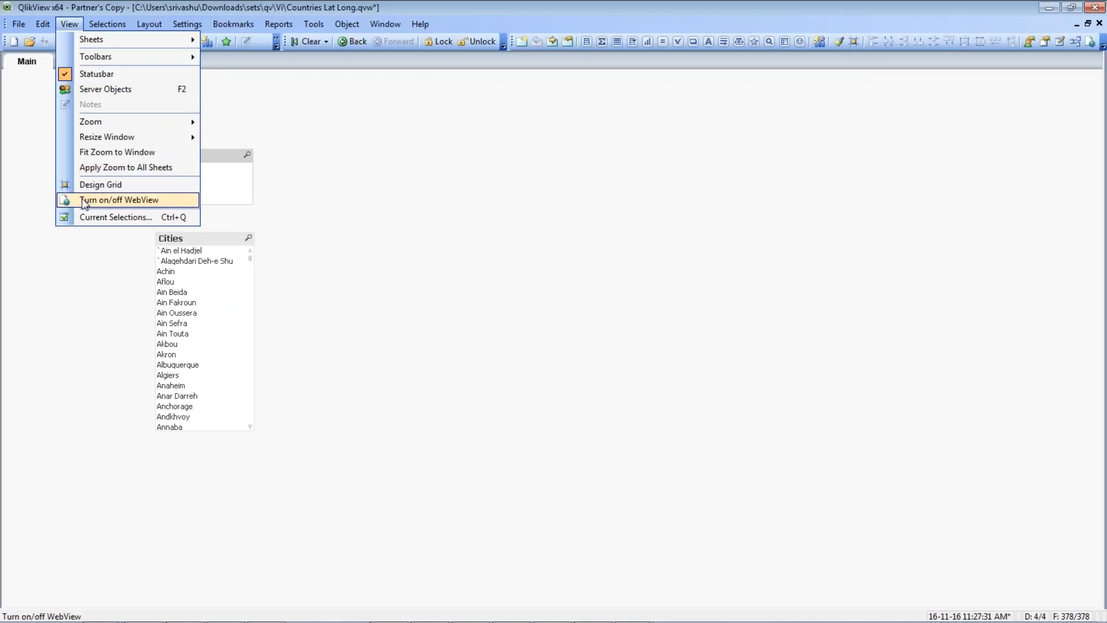
left_click(85, 201)
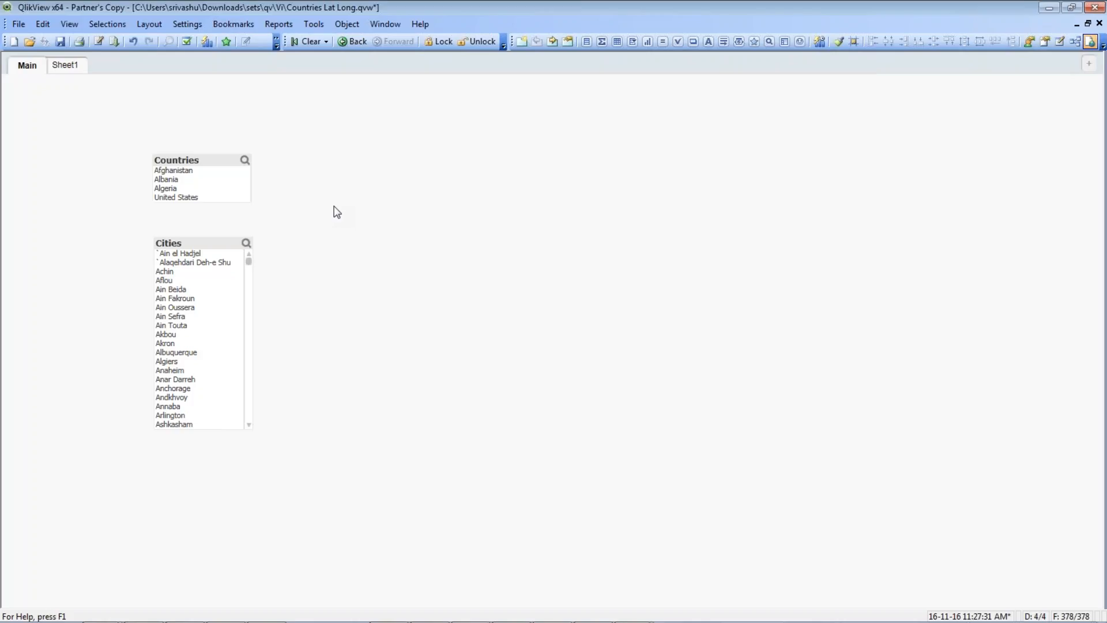
right_click(334, 206)
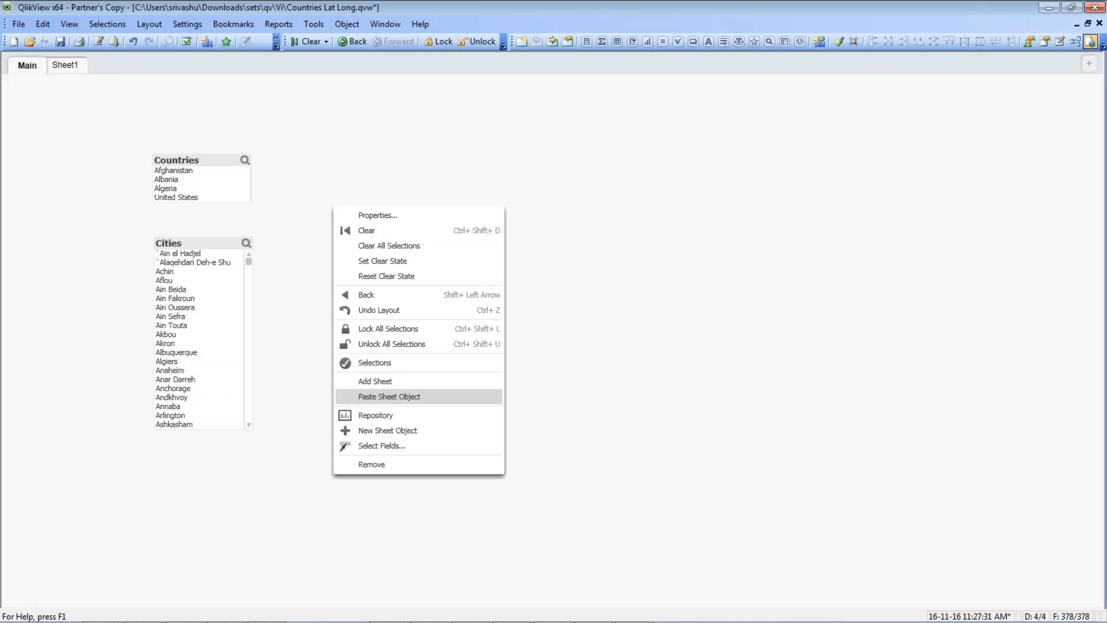
left_click(414, 435)
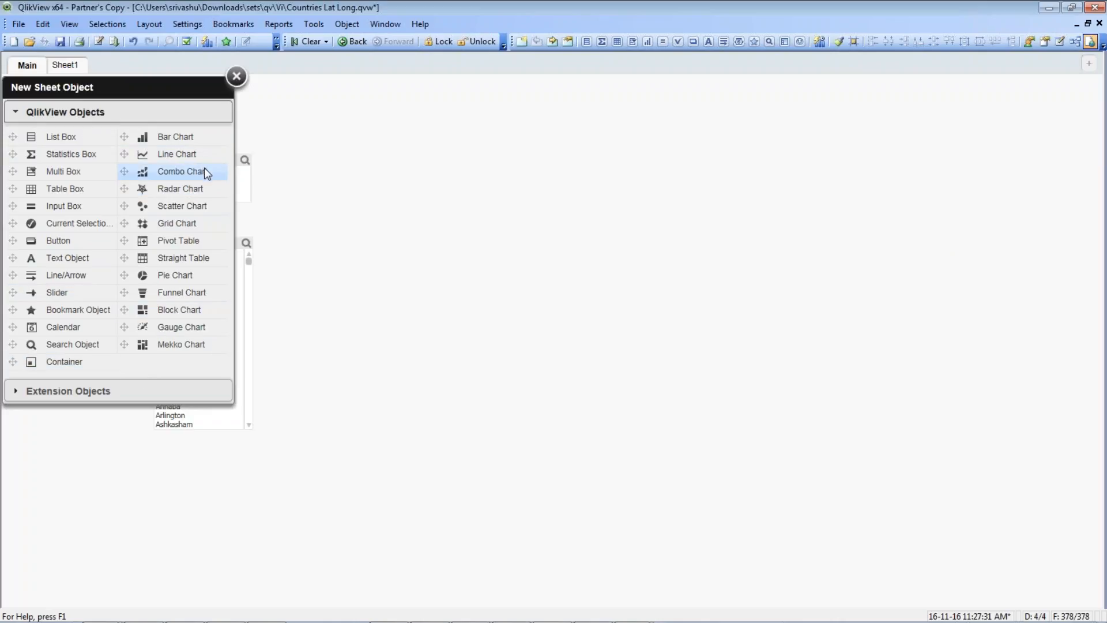
left_click(166, 391)
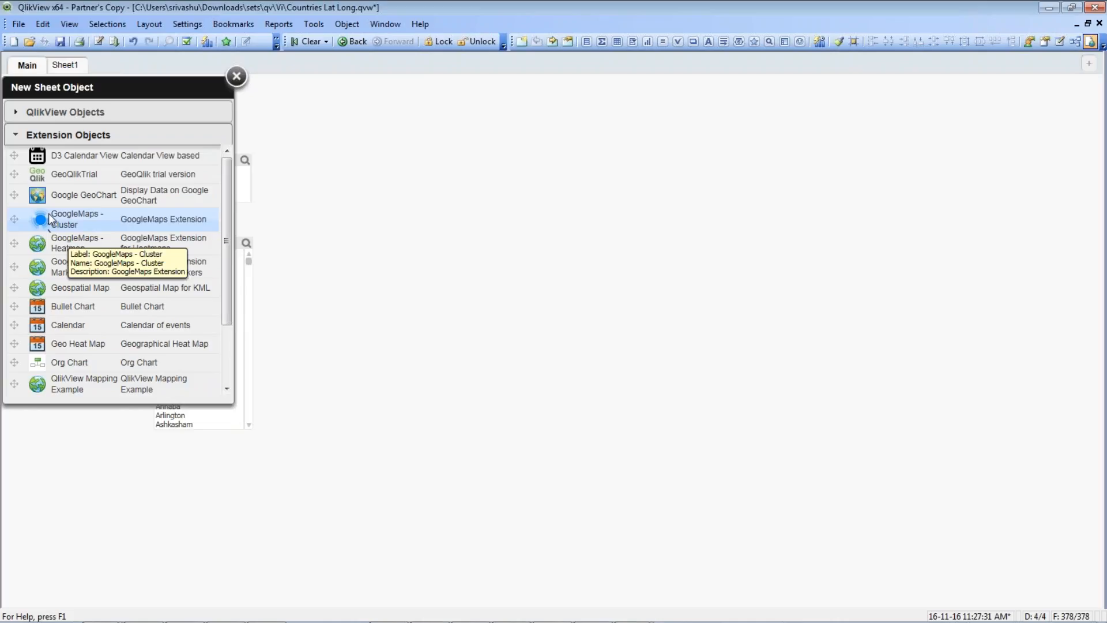
left_click_drag(50, 220, 407, 218)
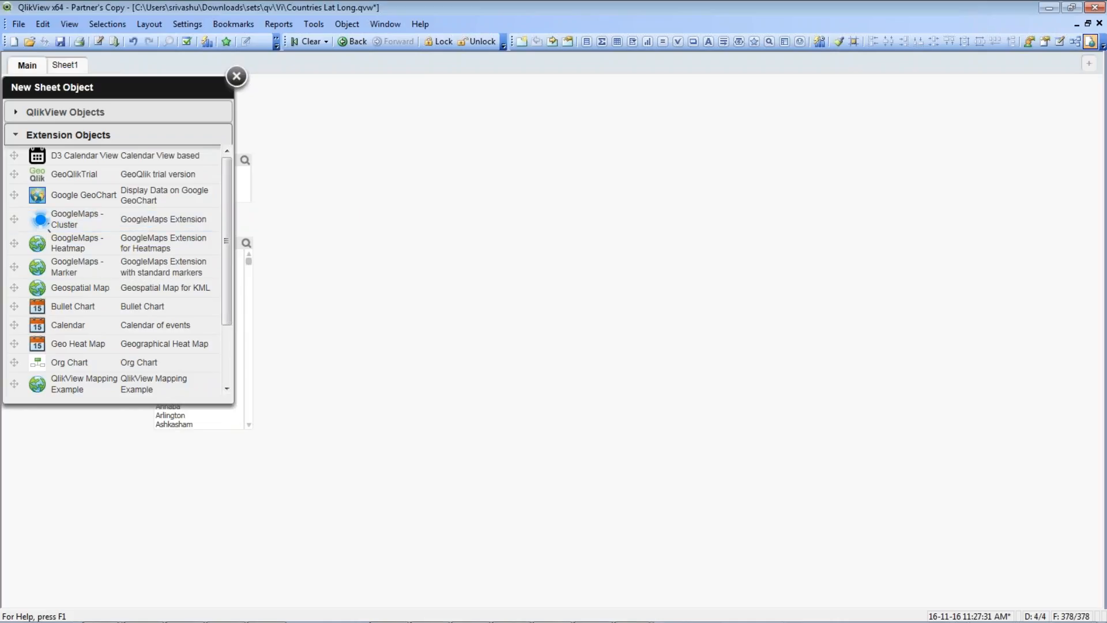
left_click(236, 76)
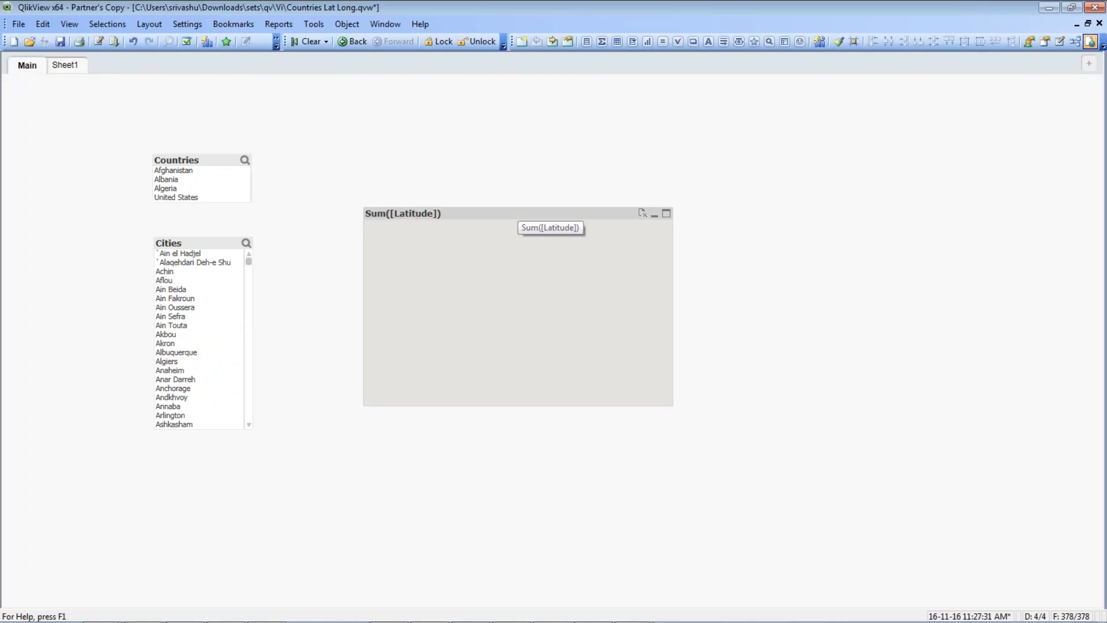
In the cluster map's properties, assign the Latitude field to Latitude and the Longitude field to Longitude.
right_click(518, 209)
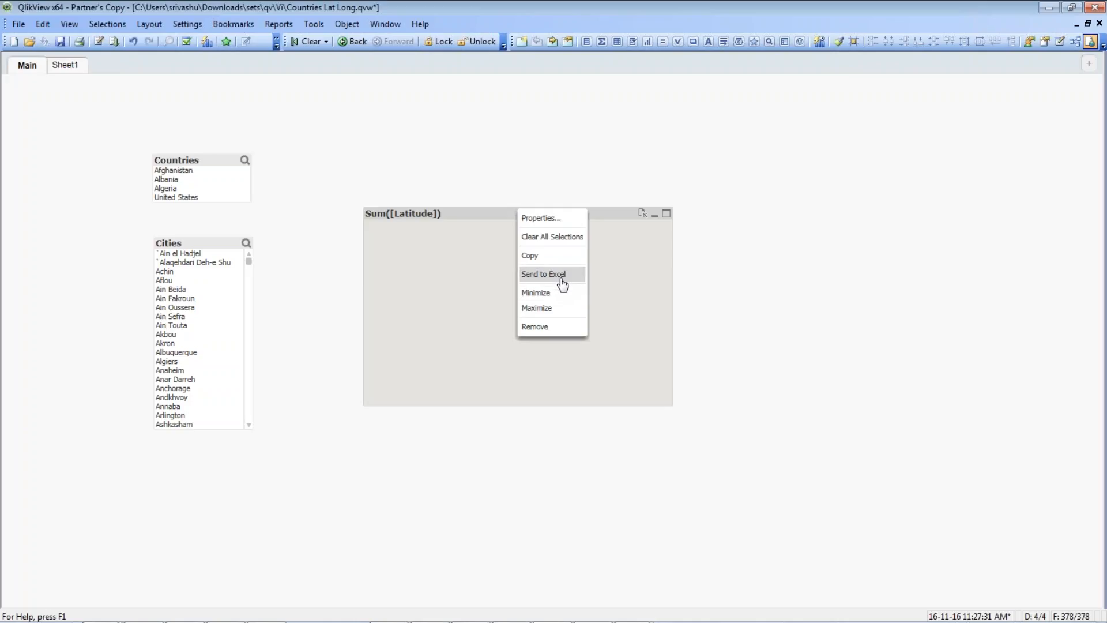
left_click(559, 219)
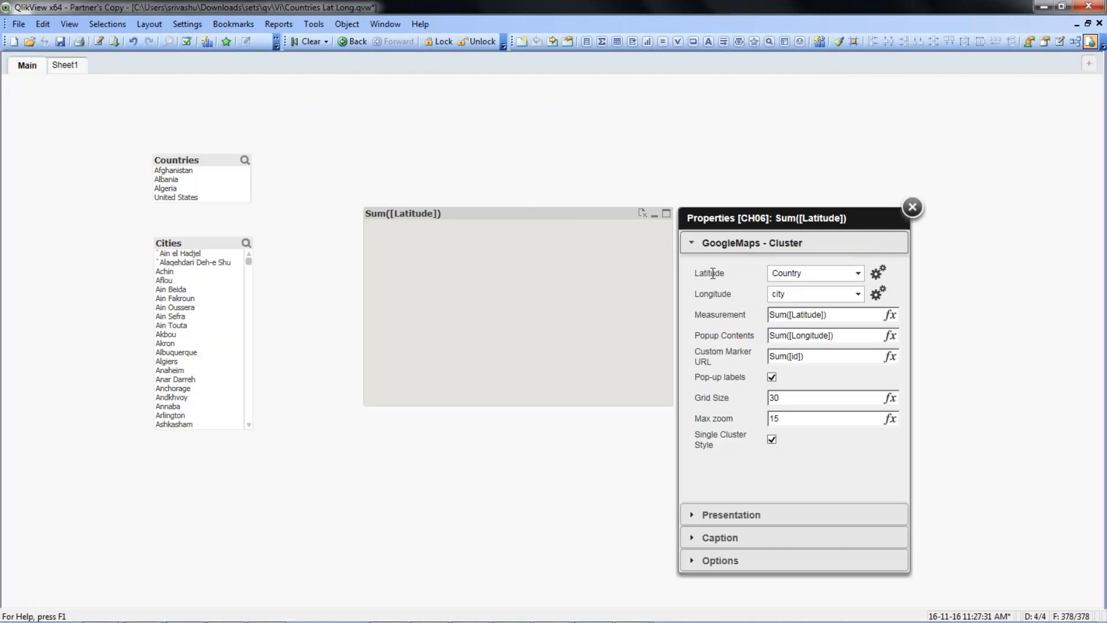
left_click(858, 273)
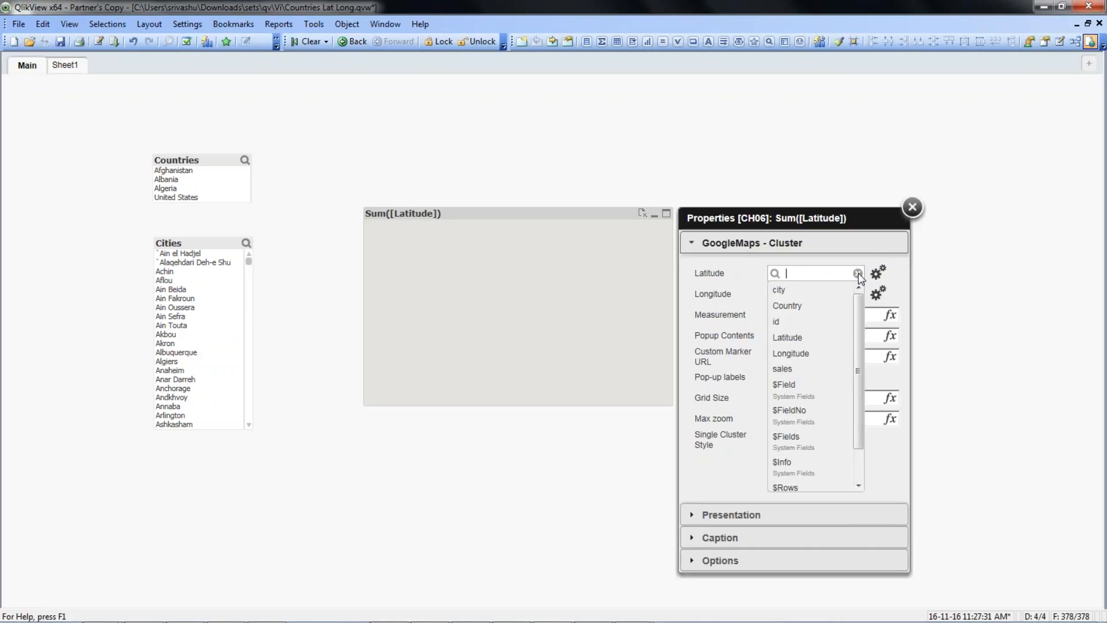
left_click(805, 338)
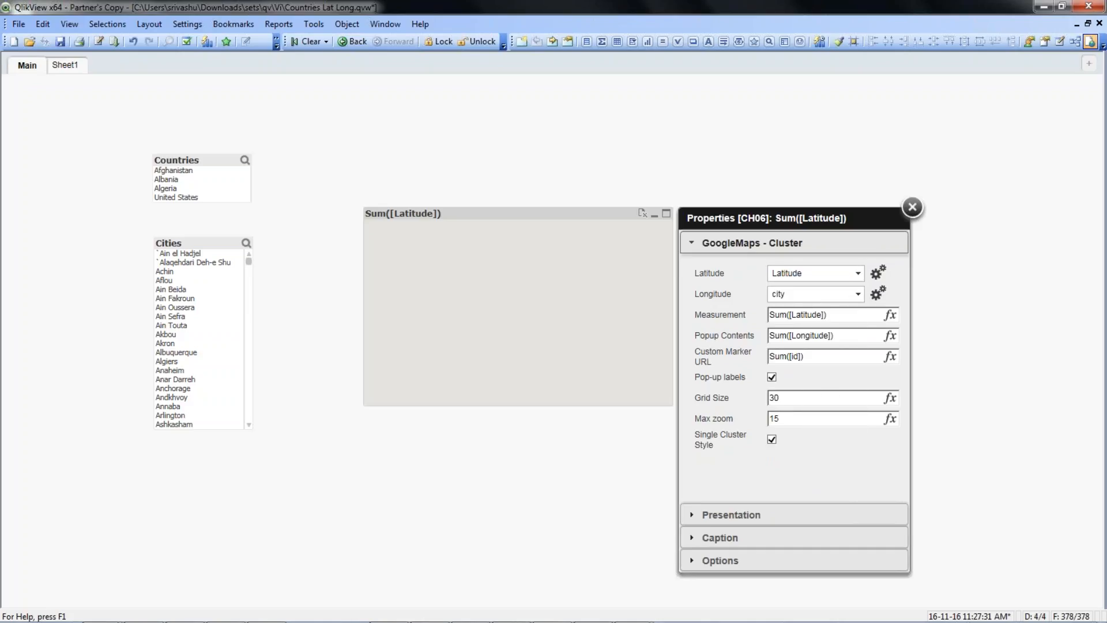
left_click(858, 295)
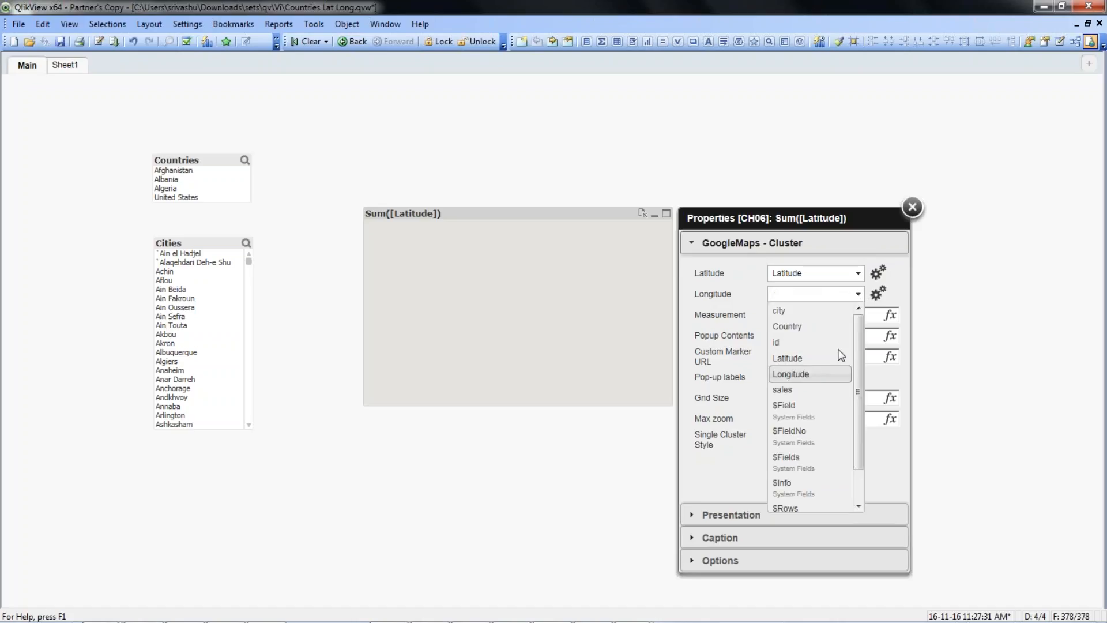
left_click(806, 372)
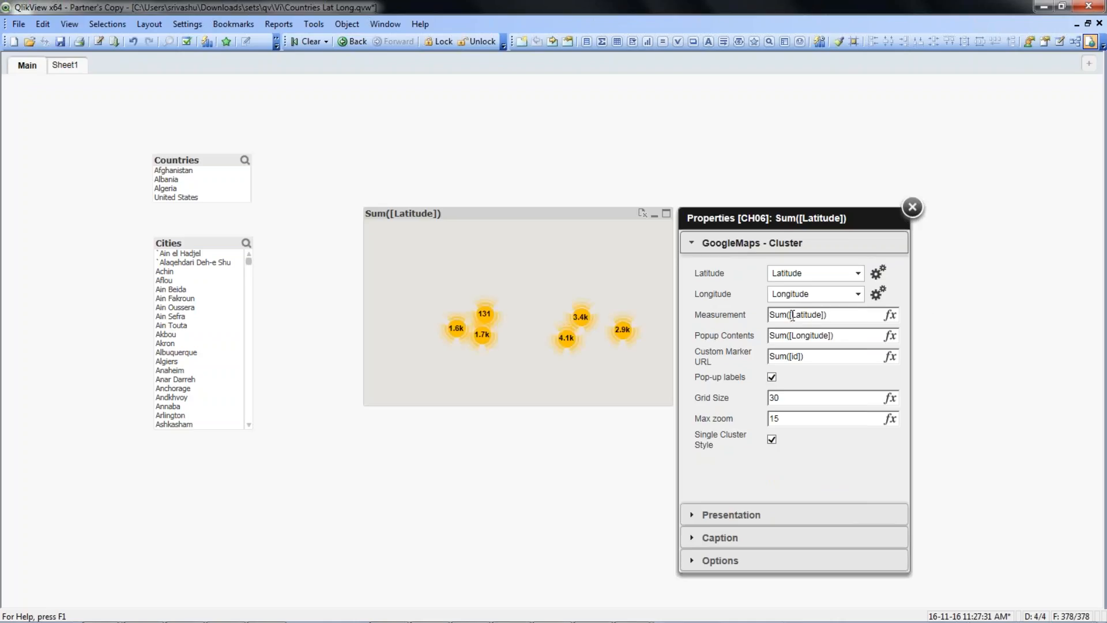
Set the cluster map's Measurement expression to Sum(sales).
left_click_drag(791, 315, 823, 315)
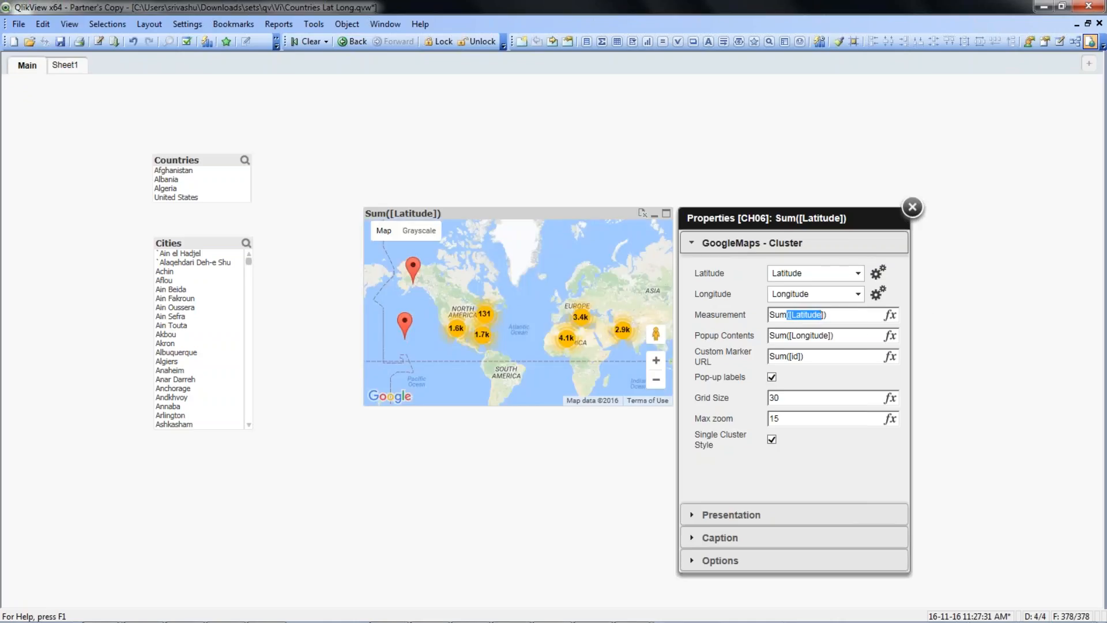
key("Right")
key("BackSpace")
key("BackSpace")
key("BackSpace")
key("BackSpace")
key("BackSpace")
key("BackSpace")
key("BackSpace")
key("BackSpace")
key("BackSpace")
key("BackSpace")
type("sales")
Set the cluster map's Popup Contents expression to Sum(sales).
left_click(812, 335)
left_click(831, 335)
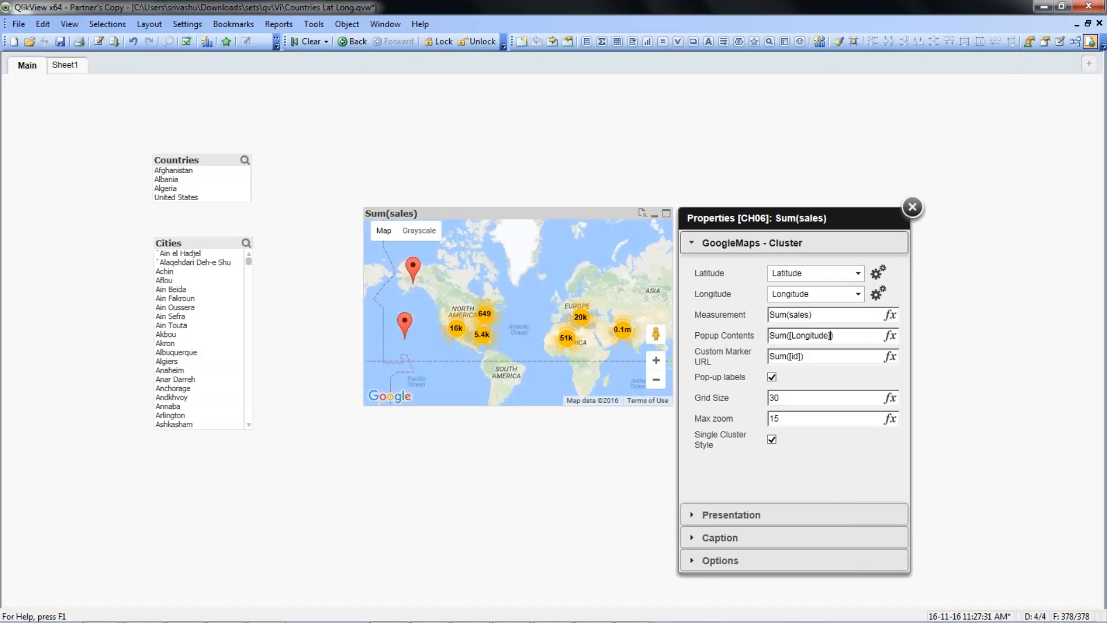
key("BackSpace")
key("BackSpace")
key("BackSpace")
key("BackSpace")
key("BackSpace")
key("BackSpace")
key("BackSpace")
key("BackSpace")
key("BackSpace")
key("BackSpace")
key("BackSpace")
type("sales")
Set the cluster map's Custom Marker URL expression to Sum(sales) and close its properties.
key("BackSpace")
key("BackSpace")
key("BackSpace")
key("BackSpace")
key("BackSpace")
type("sales")
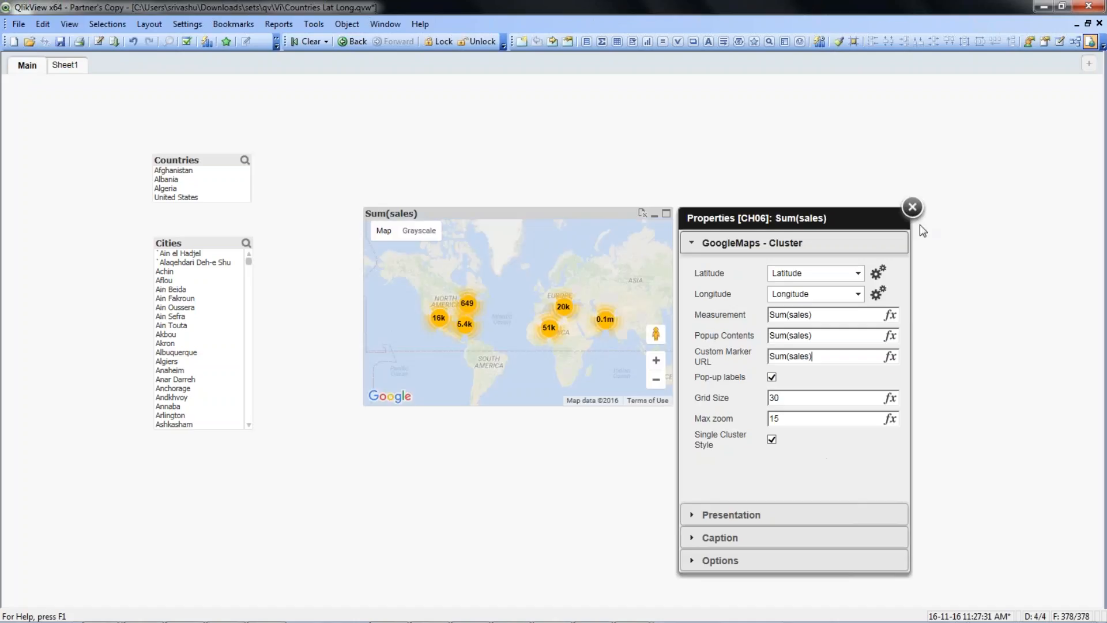
left_click(912, 207)
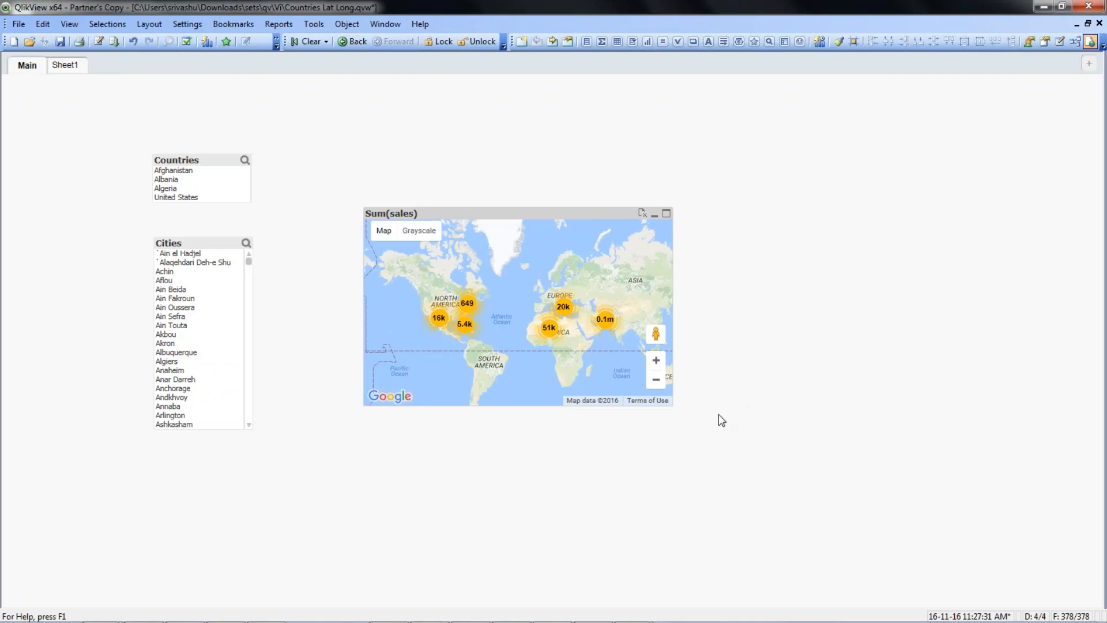
Enlarge the cluster map on the Main sheet, extending it to the right, downward and upward beside the list boxes.
left_click_drag(673, 406, 922, 506)
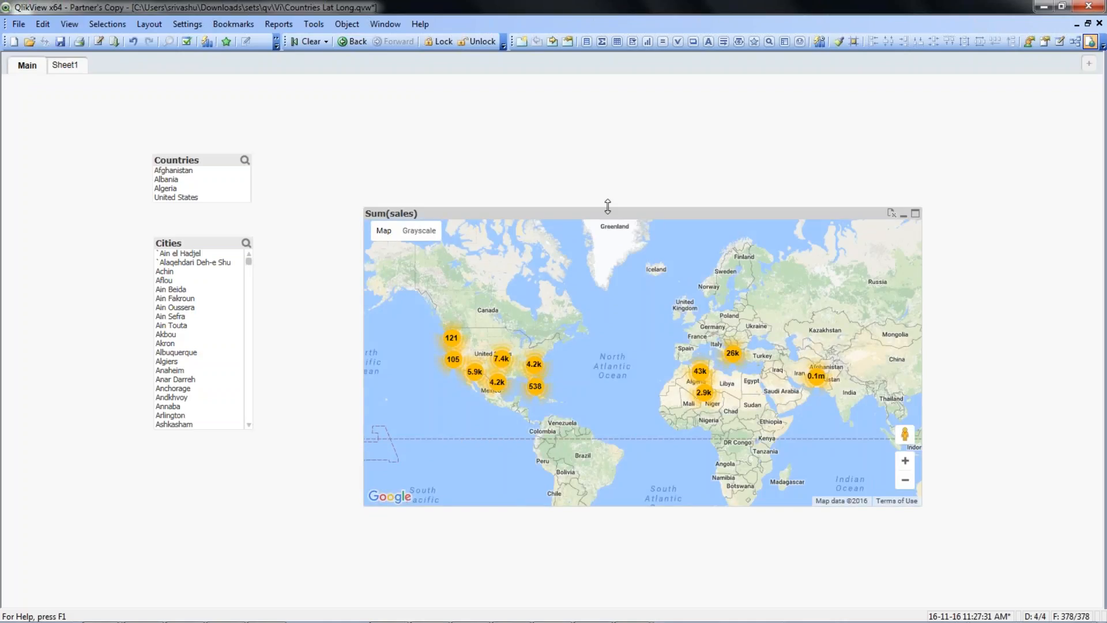
left_click_drag(607, 208, 608, 136)
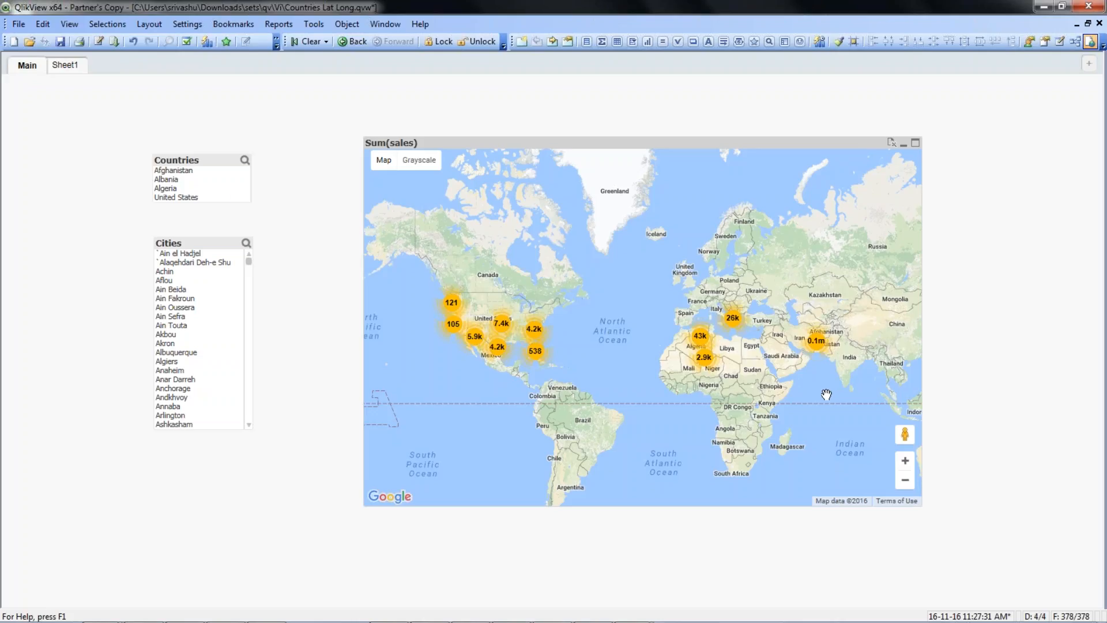
Filter the map to the country United States and the city Austin, and check the sales popup on the city's marker.
left_click(188, 197)
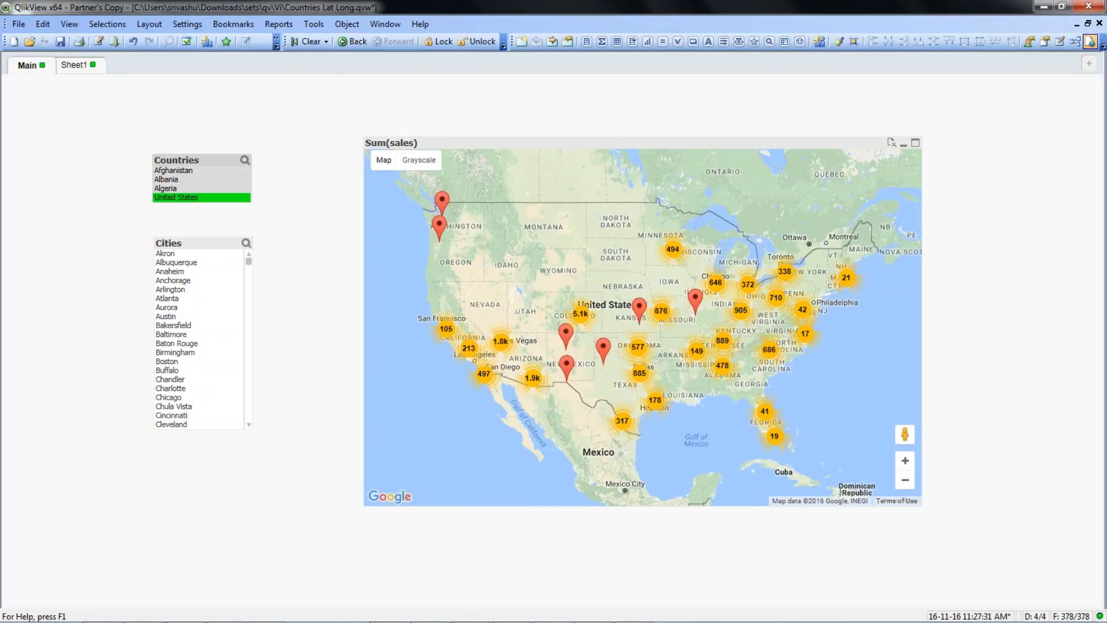
left_click(173, 318)
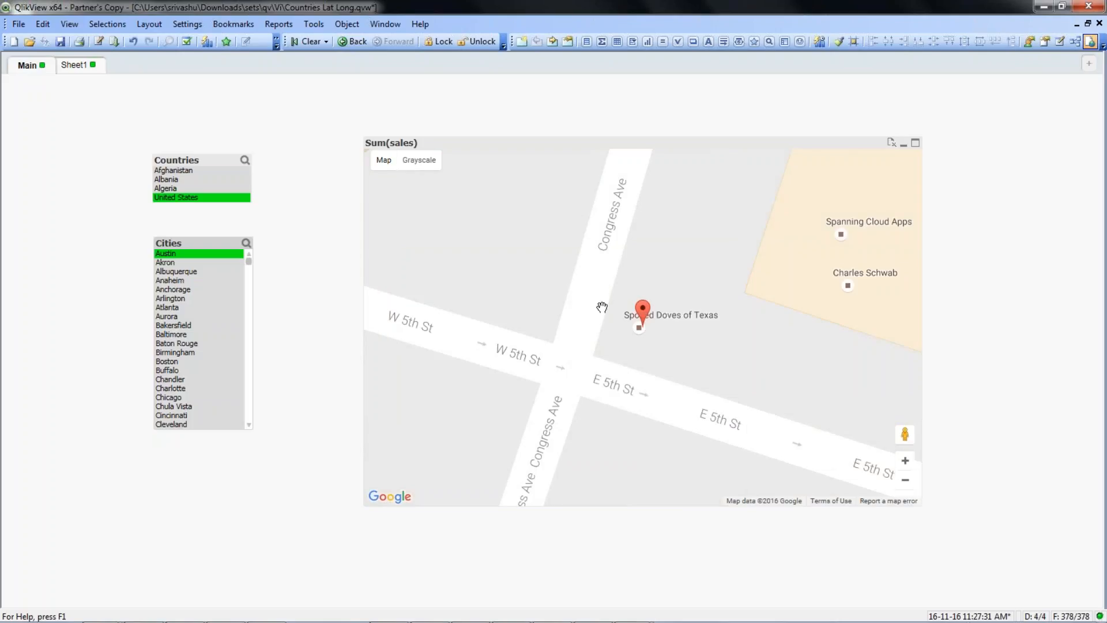
left_click(643, 313)
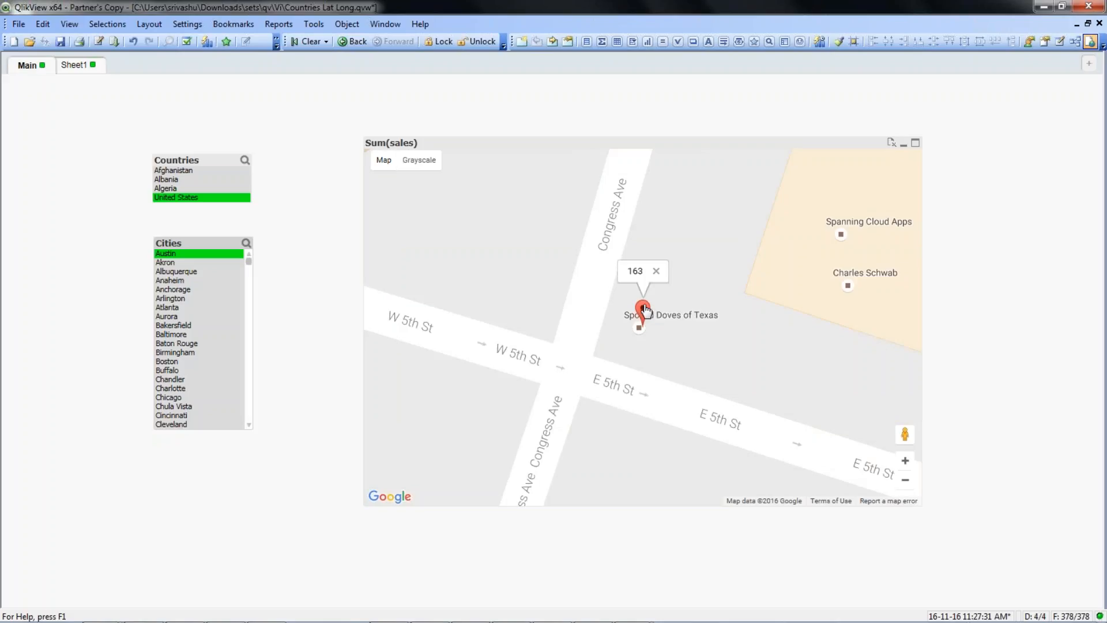
left_click(645, 312)
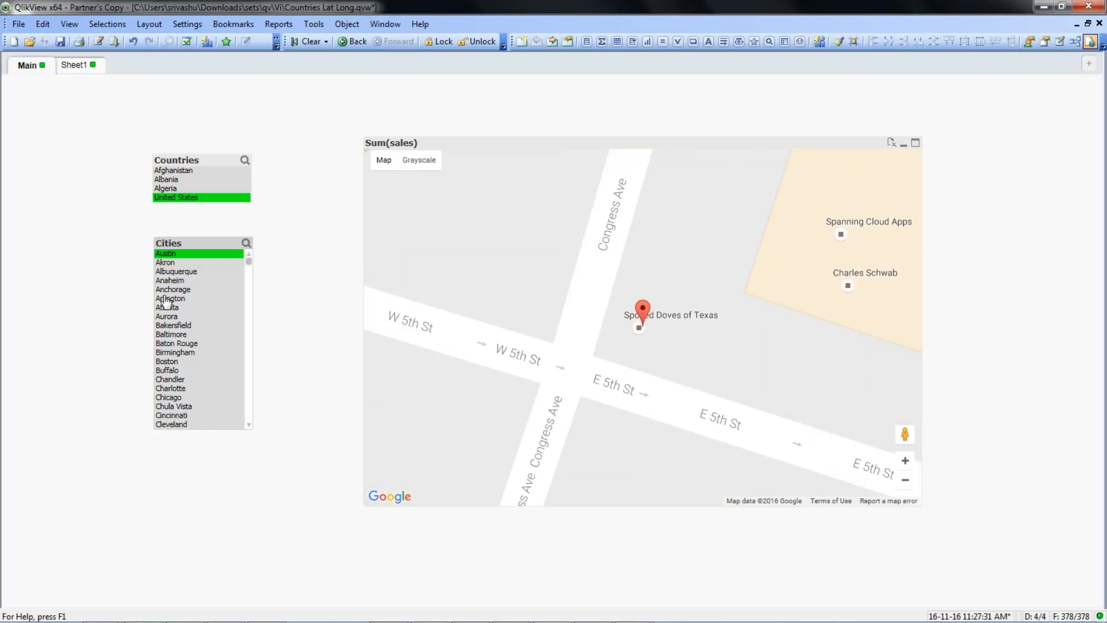
Replace the city selection with the consecutive cities Arlington through Baltimore.
left_click_drag(169, 298, 169, 339)
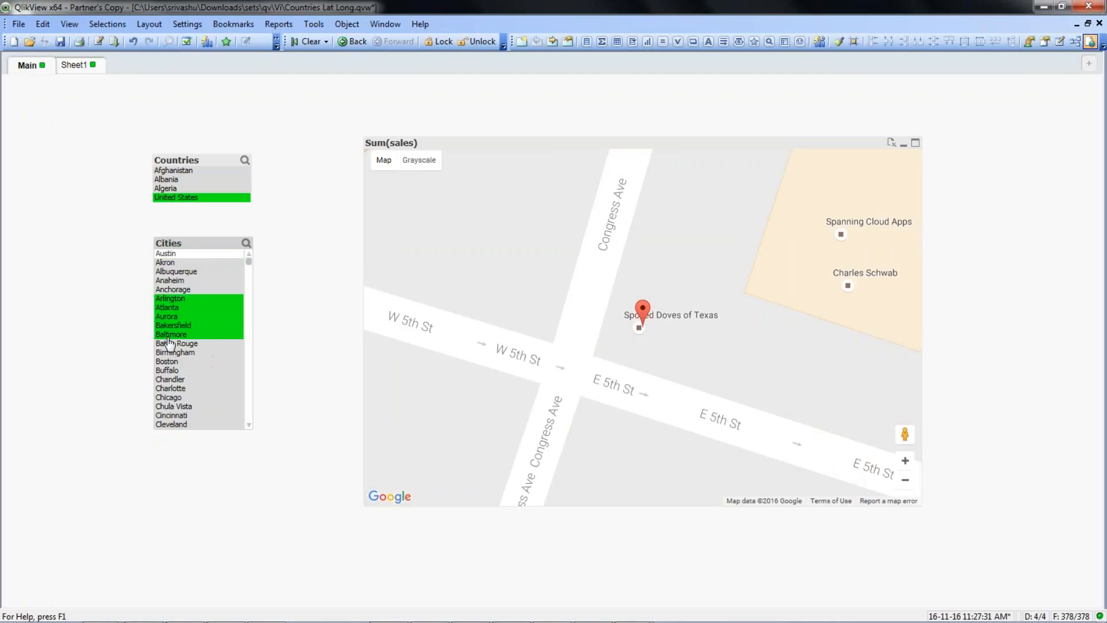